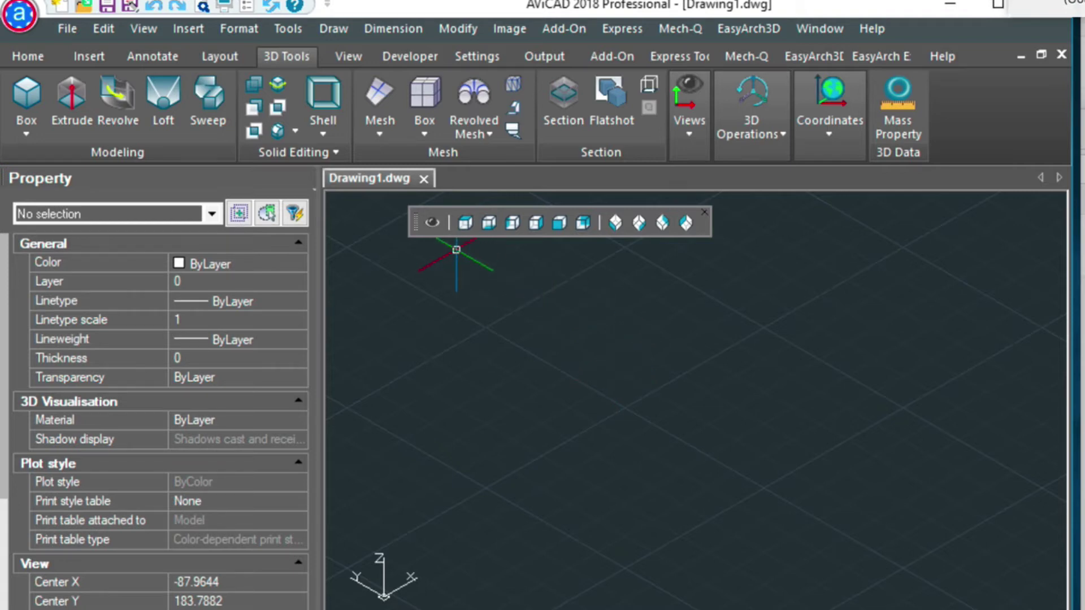
Step: Insert a Mech-Q flat-top 3D tank: 60 in diameter, 72 in high, 0.375 wall
{"action": "left_click", "coordinate": [747, 57]}
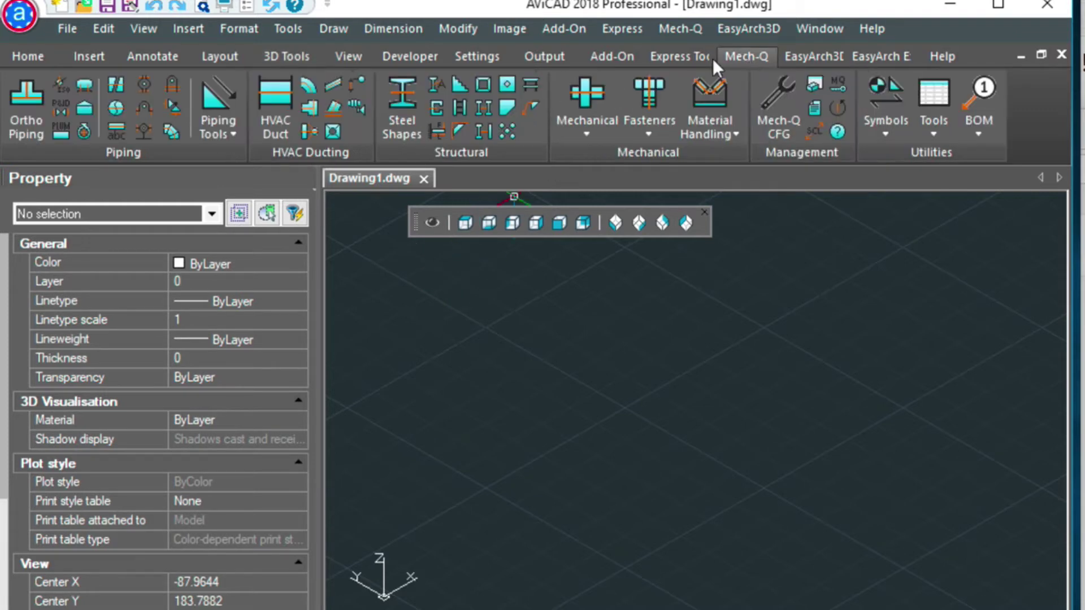
{"action": "left_click", "coordinate": [83, 110]}
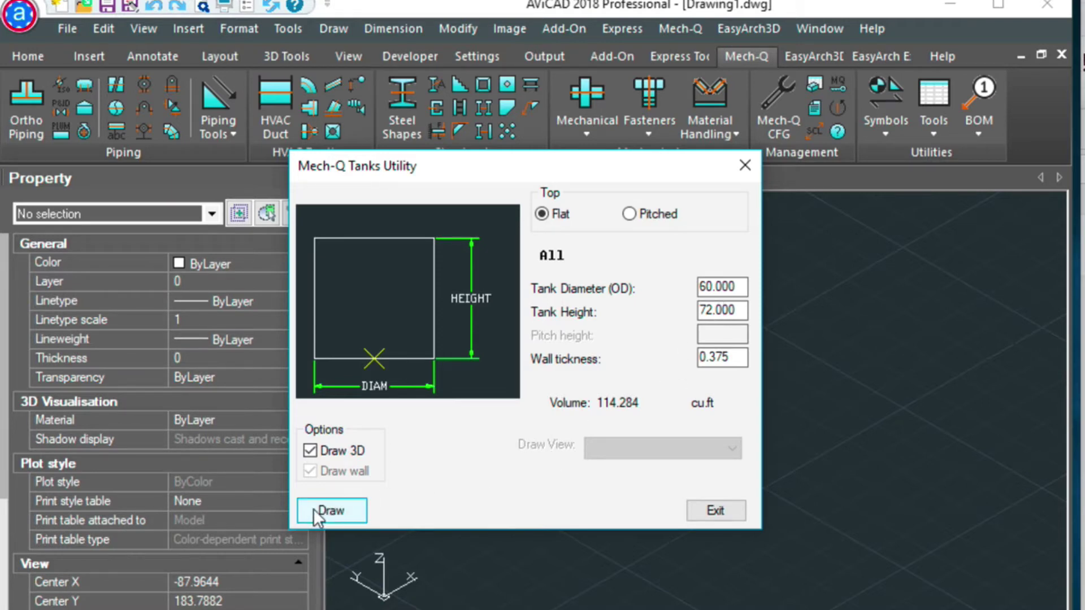
{"action": "left_click", "coordinate": [331, 511]}
{"action": "left_click", "coordinate": [565, 461]}
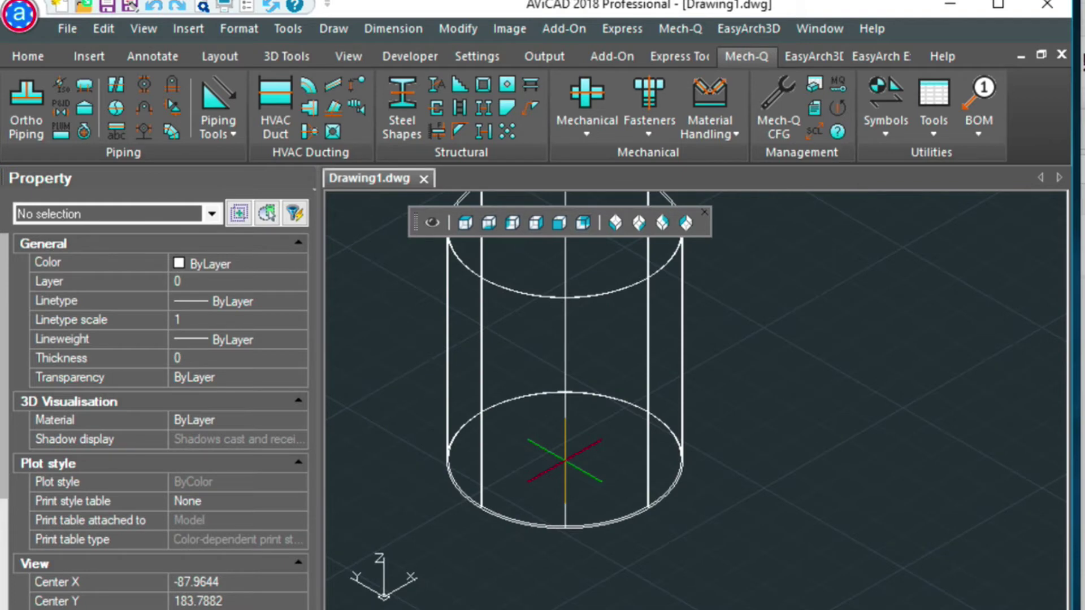
{"action": "scroll", "coordinate": [565, 461], "scroll_direction": "down", "scroll_amount": 5}
{"action": "scroll", "coordinate": [565, 461], "scroll_direction": "up", "scroll_amount": 3}
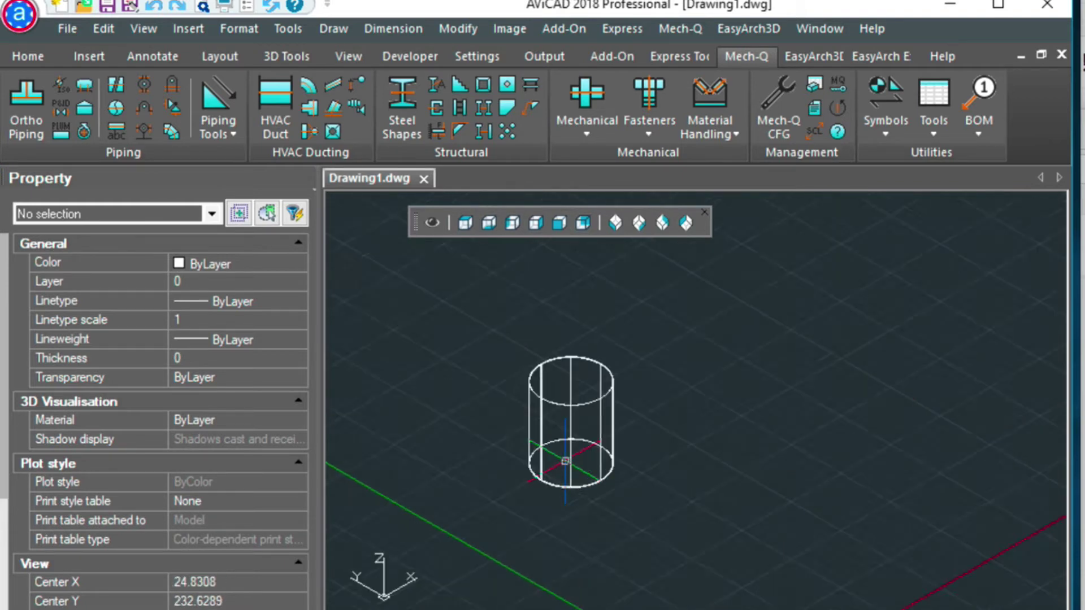
Step: Browse the ribbon's interface layout options and dismiss them without changes
{"action": "scroll", "coordinate": [565, 461], "scroll_direction": "up", "scroll_amount": 2}
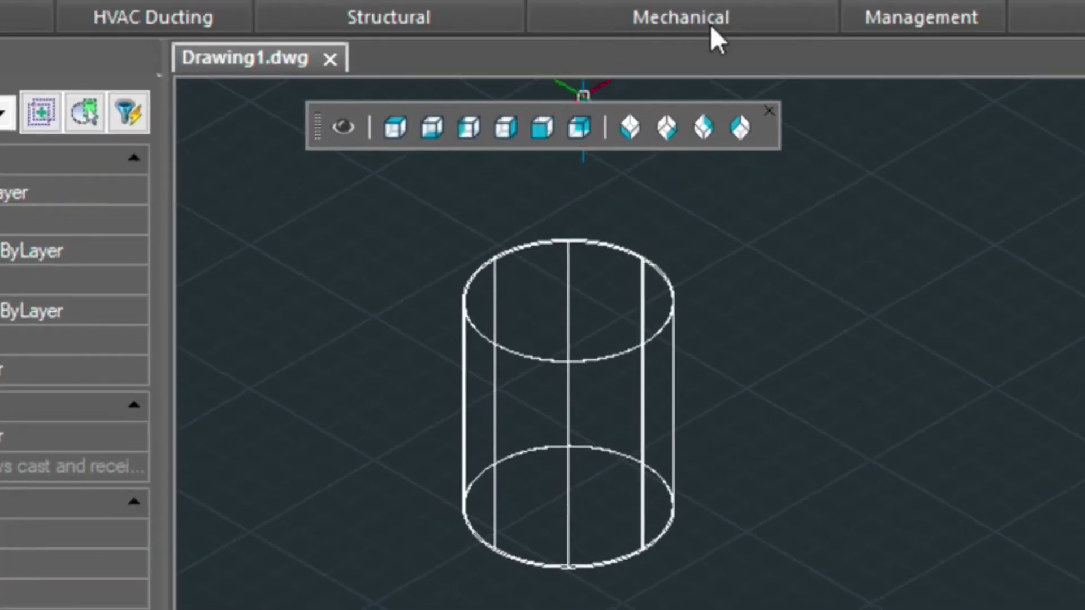
{"action": "right_click", "coordinate": [711, 25]}
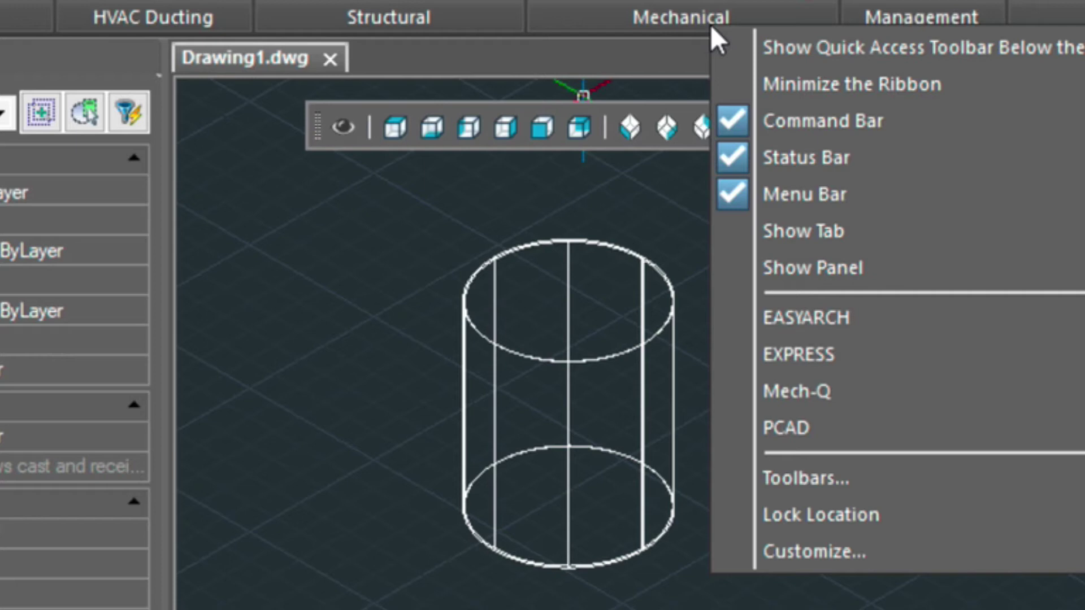
{"action": "mouse_move", "coordinate": [870, 433]}
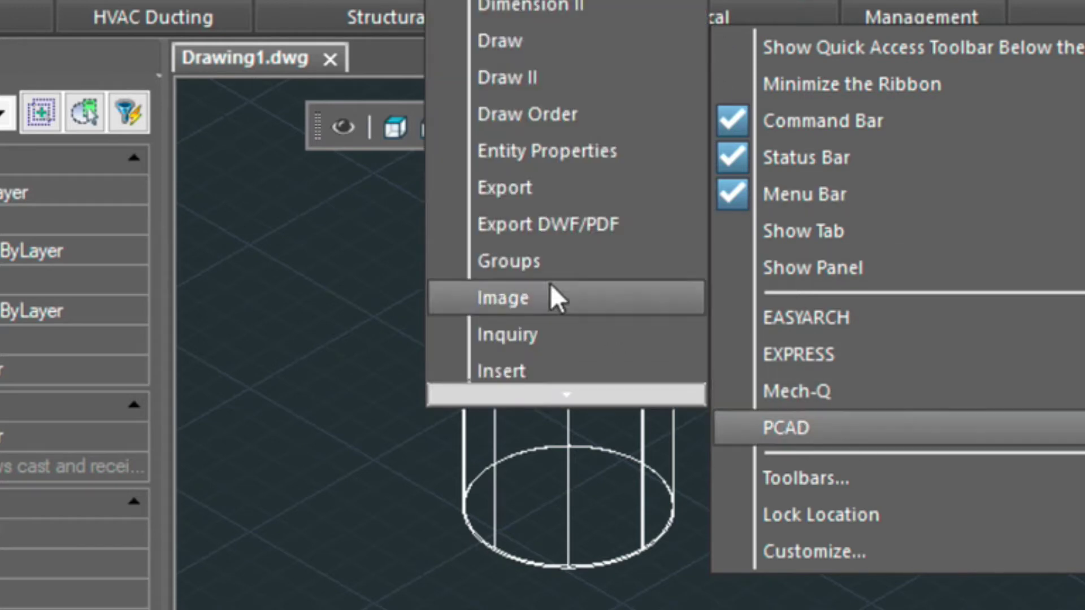
{"action": "scroll", "coordinate": [550, 283], "scroll_direction": "down", "scroll_amount": 6}
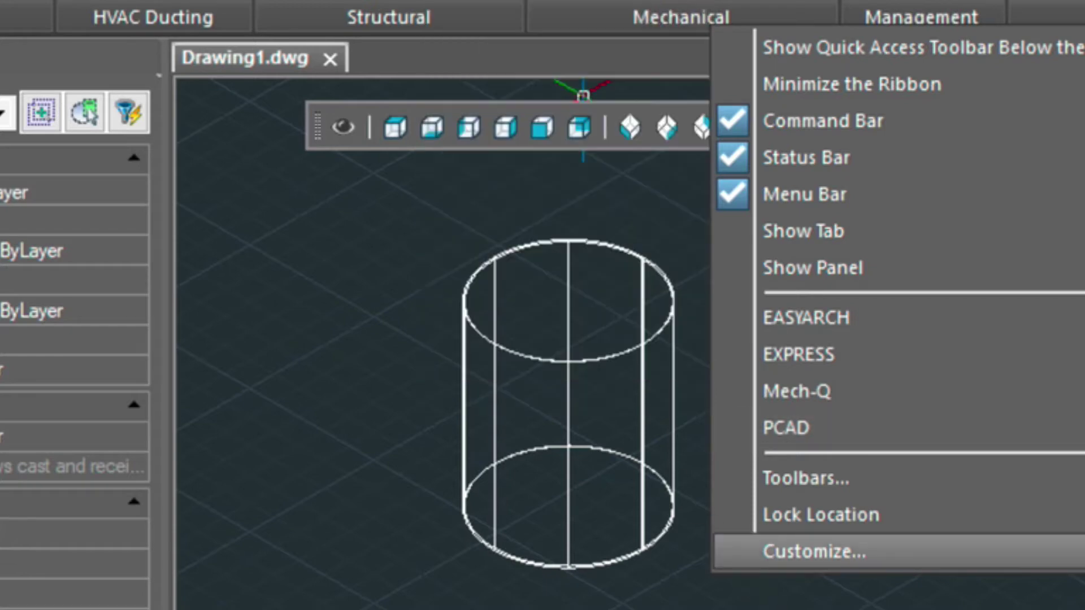
{"action": "key", "text": "Escape"}
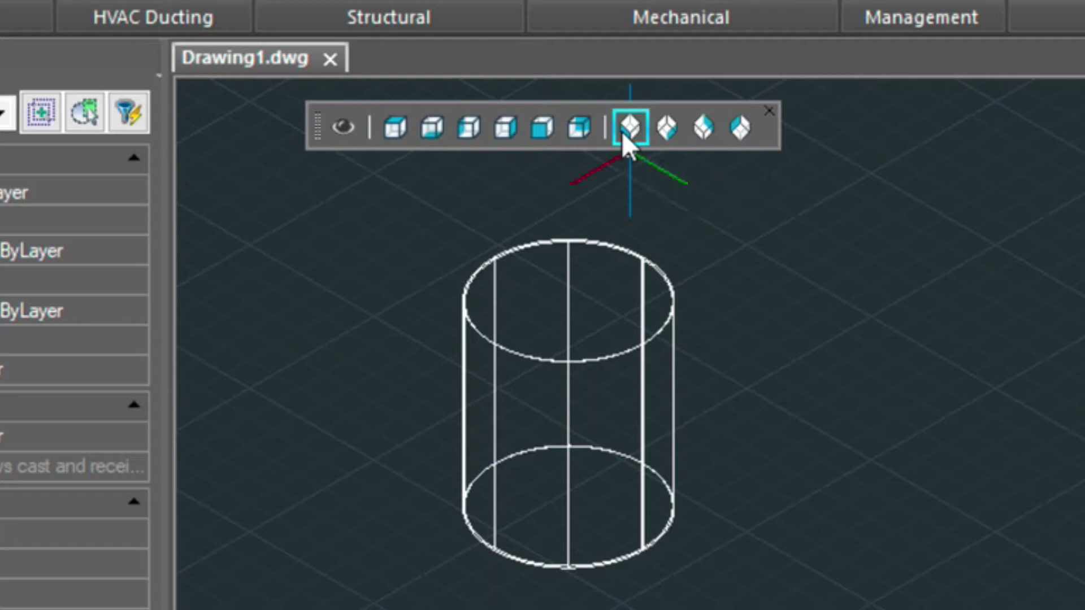
Step: Switch to Top view and draw a radius-30 circle to the right of the tank
{"action": "left_click", "coordinate": [396, 129]}
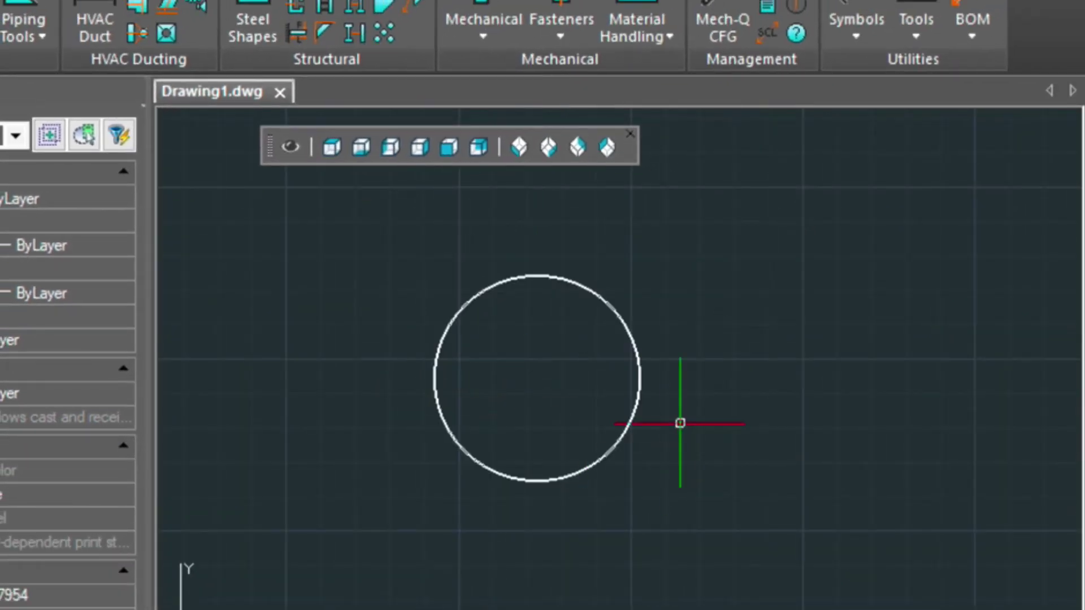
{"action": "type", "text": "C"}
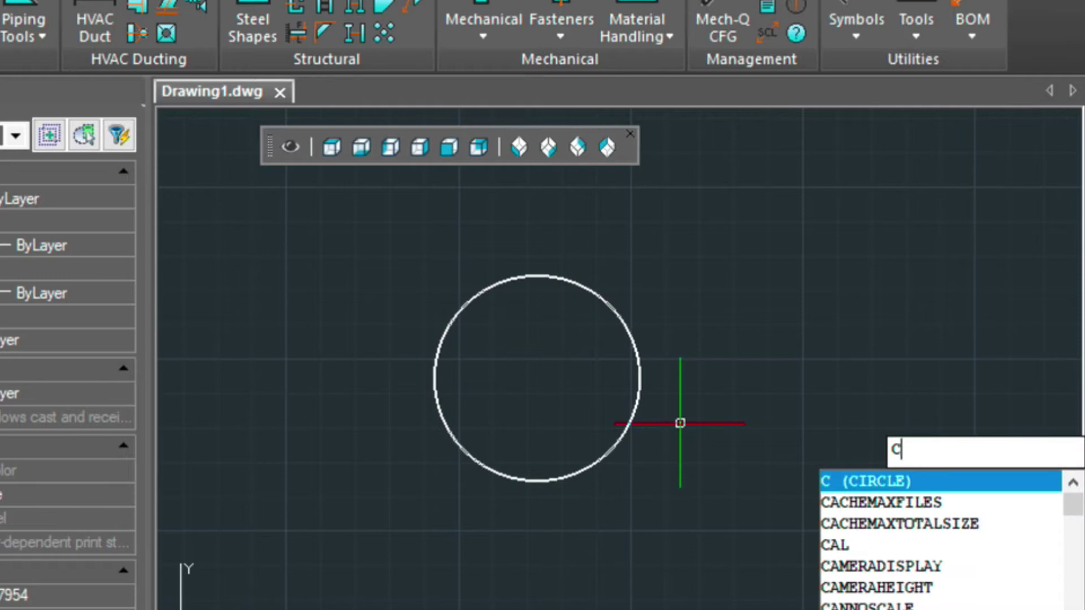
{"action": "key", "text": "Return"}
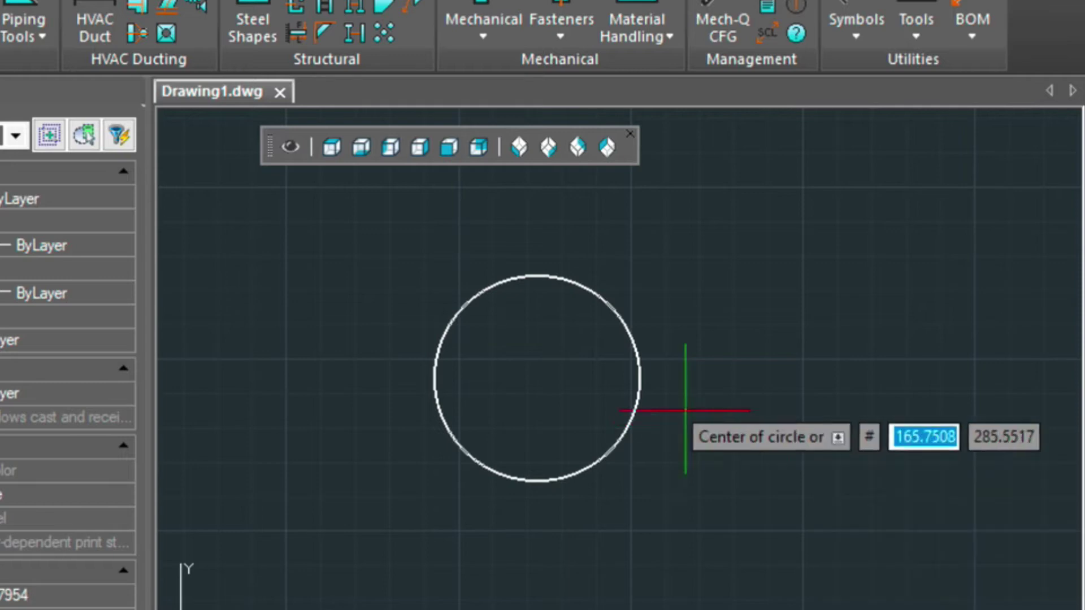
{"action": "left_click", "coordinate": [800, 360]}
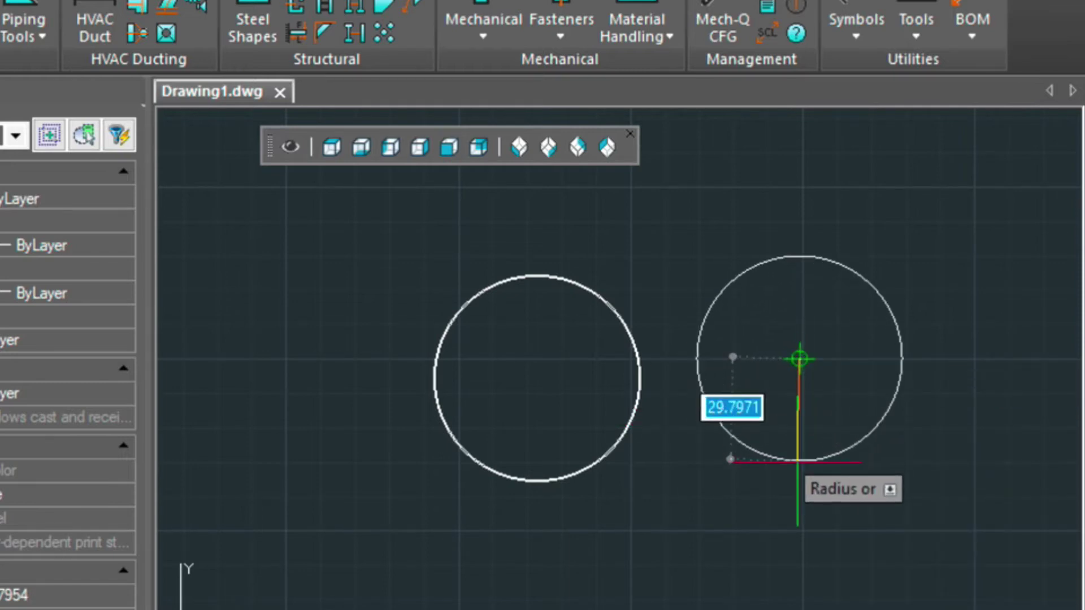
{"action": "type", "text": "30"}
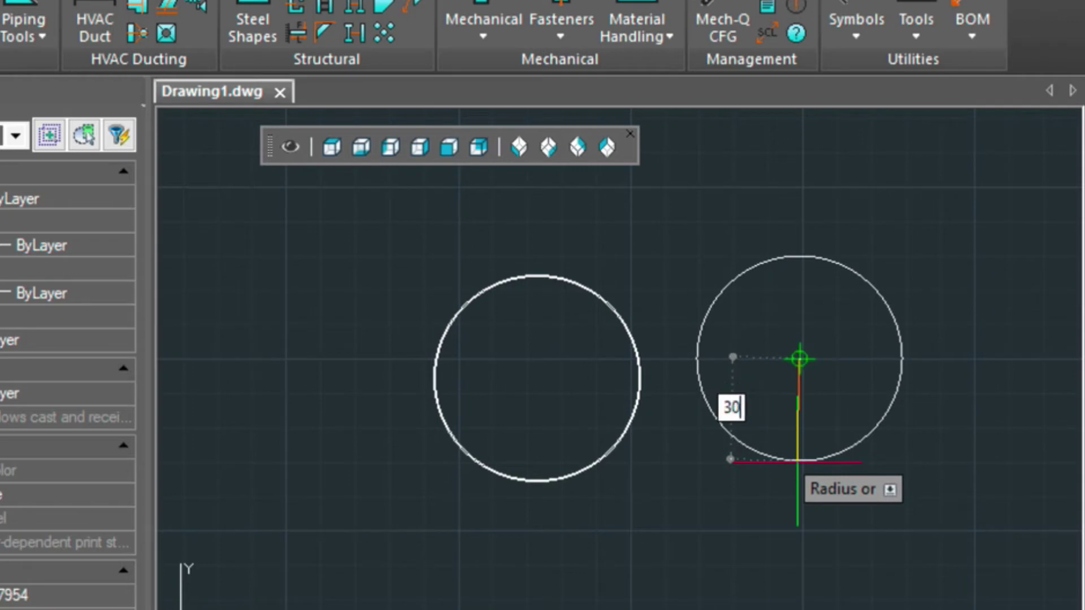
{"action": "key", "text": "Return"}
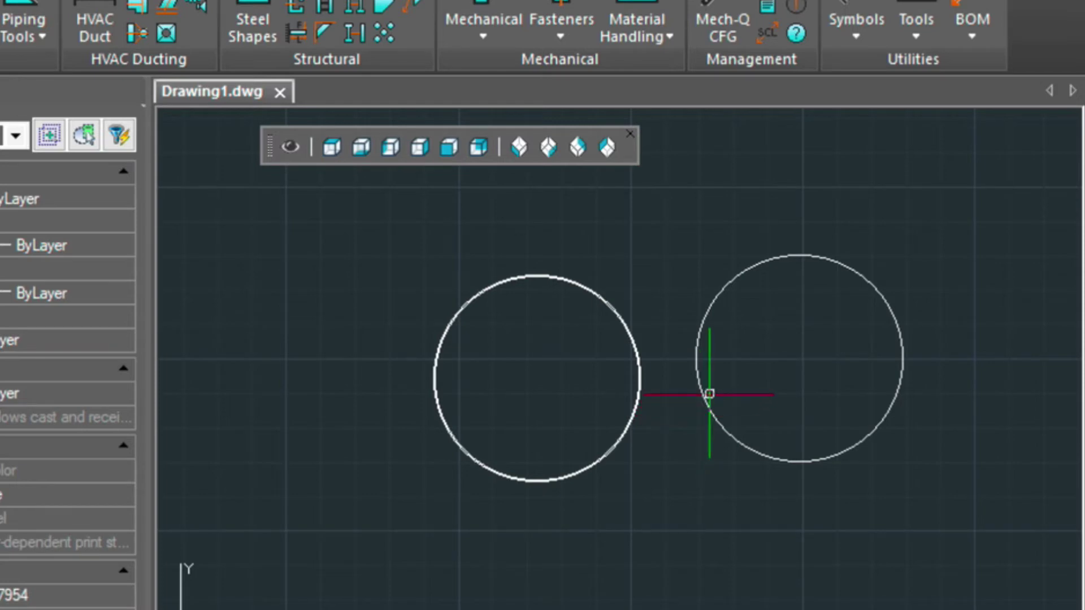
Step: Start a line across the circle from its left quadrant
{"action": "type", "text": "l"}
{"action": "key", "text": "Return"}
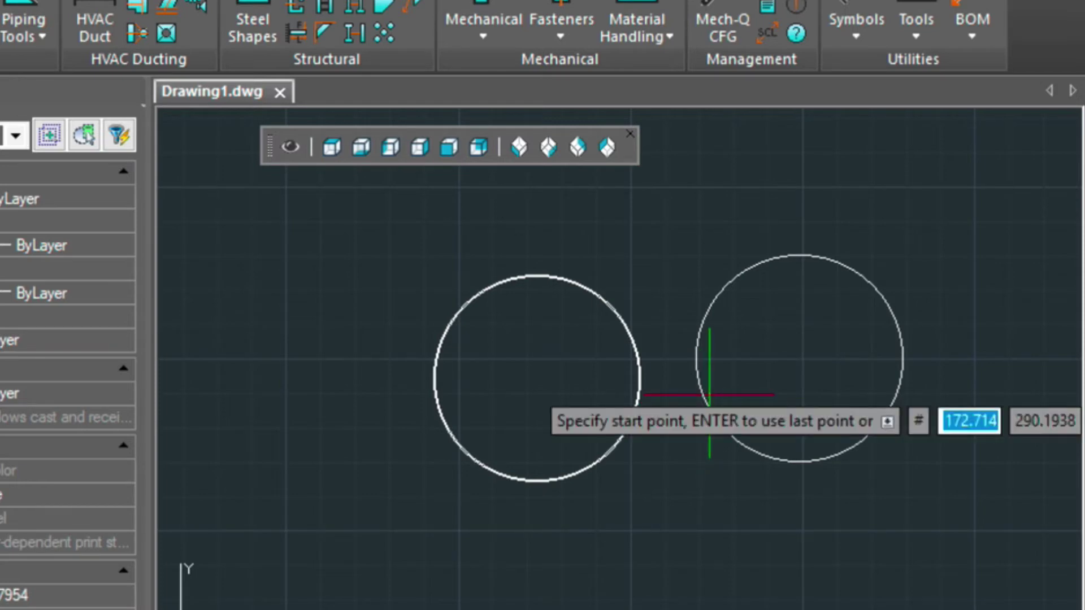
{"action": "left_click", "coordinate": [696, 359]}
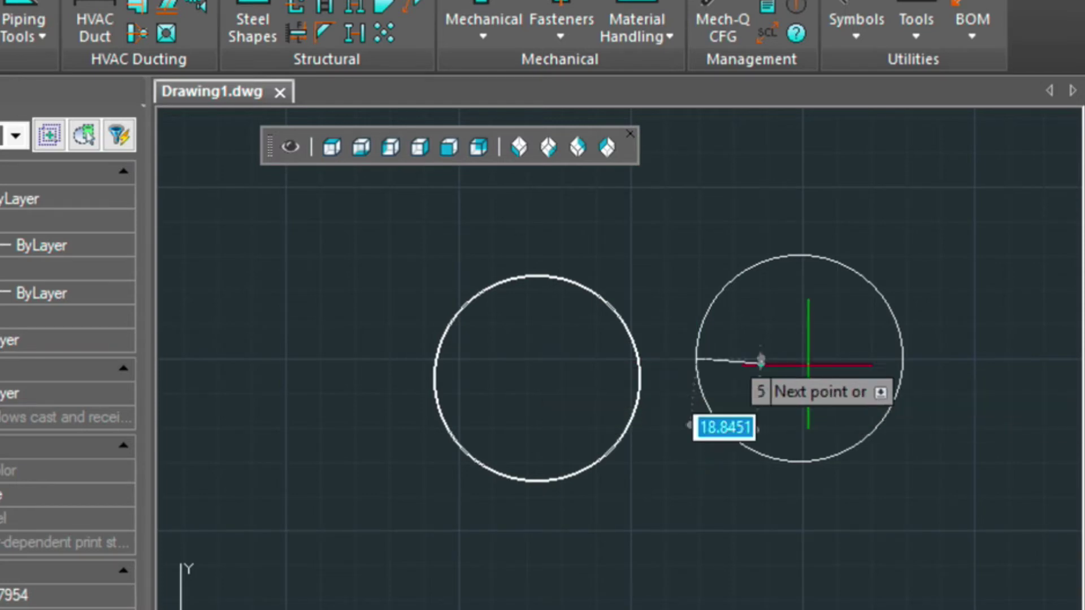
{"action": "left_click", "coordinate": [903, 358]}
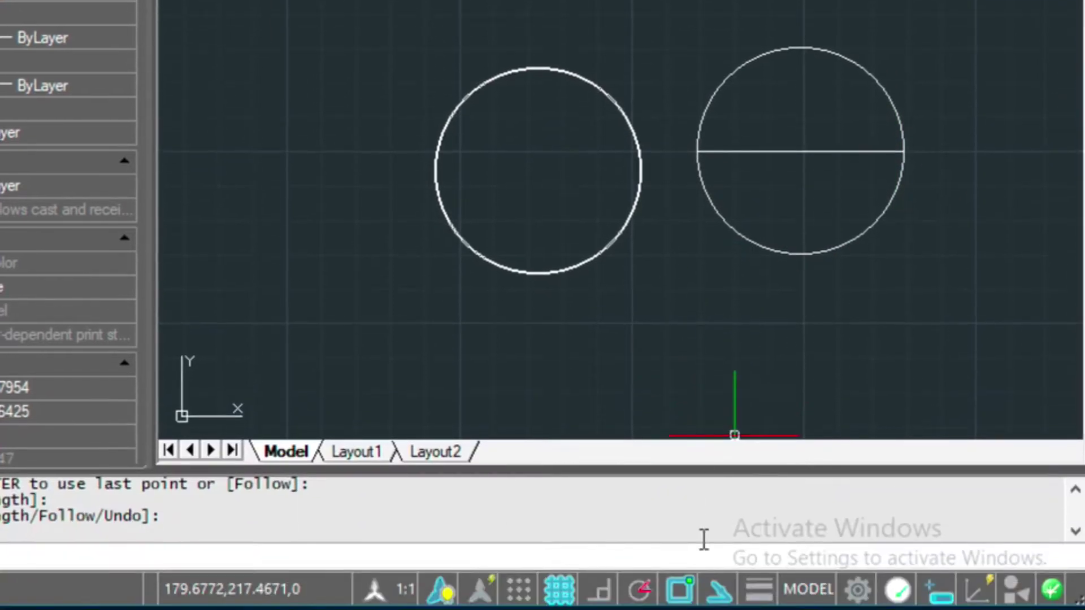
{"action": "right_click", "coordinate": [675, 590]}
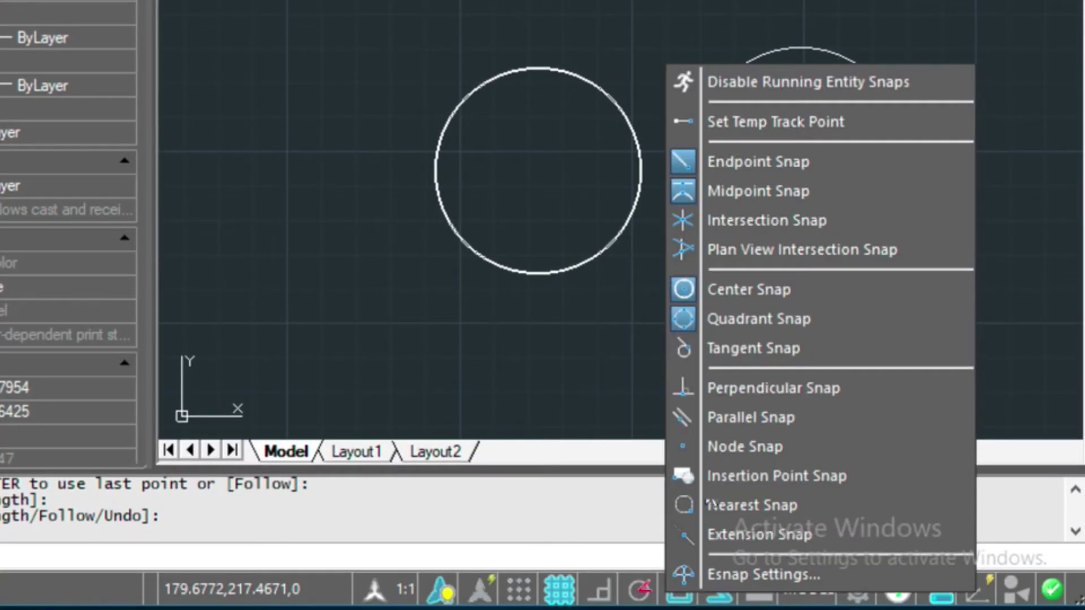
{"action": "left_click", "coordinate": [734, 574]}
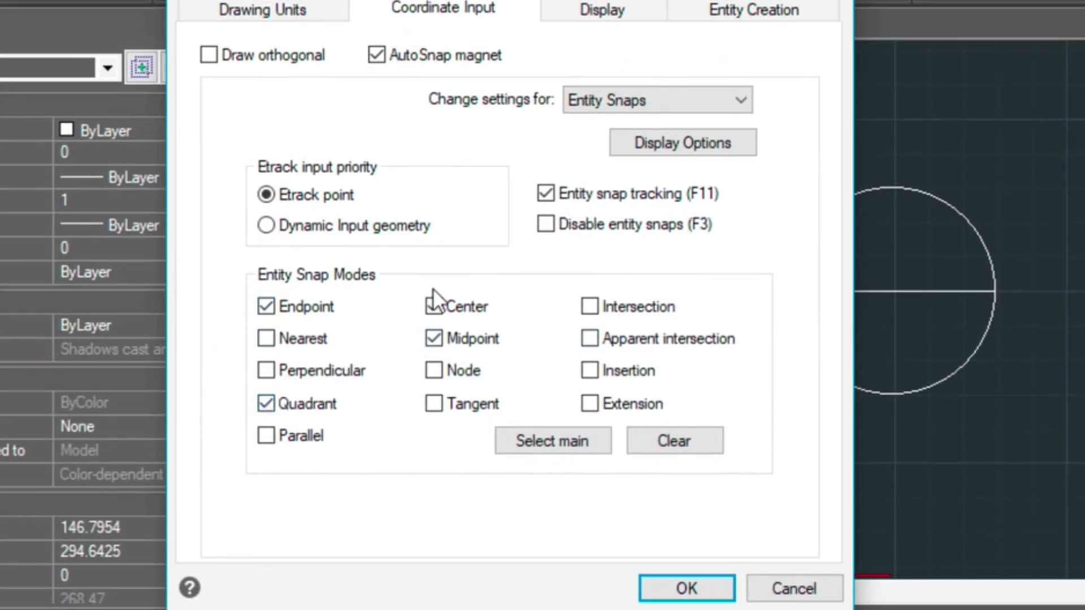
{"action": "left_click", "coordinate": [693, 588]}
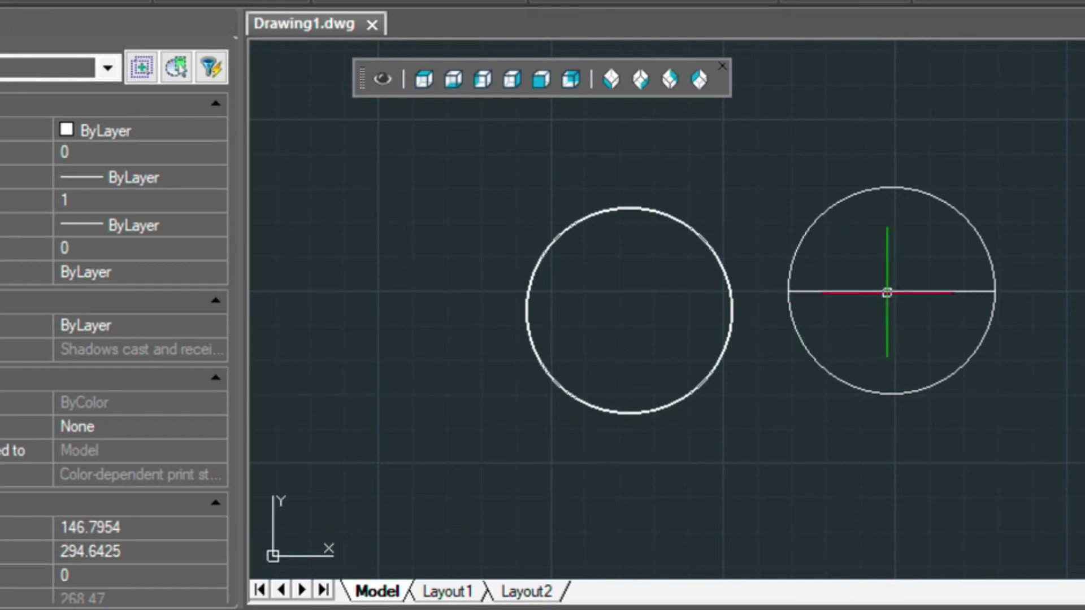
Step: Copy the circle's diameter line to a spot just above the original with CO
{"action": "left_click", "coordinate": [887, 292]}
{"action": "type", "text": "co"}
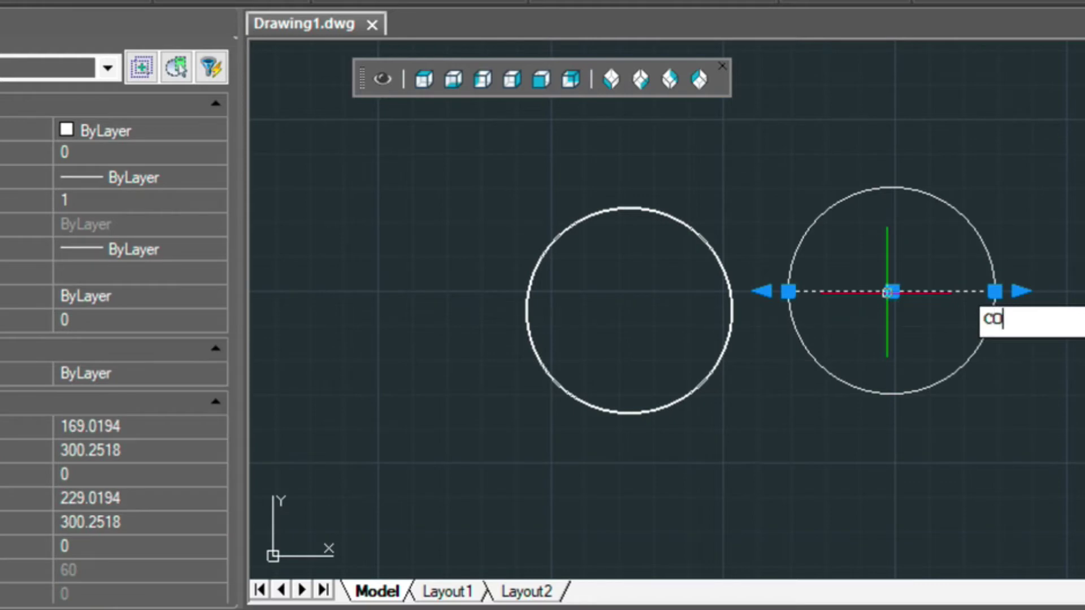
{"action": "key", "text": "Return"}
{"action": "left_click", "coordinate": [891, 351]}
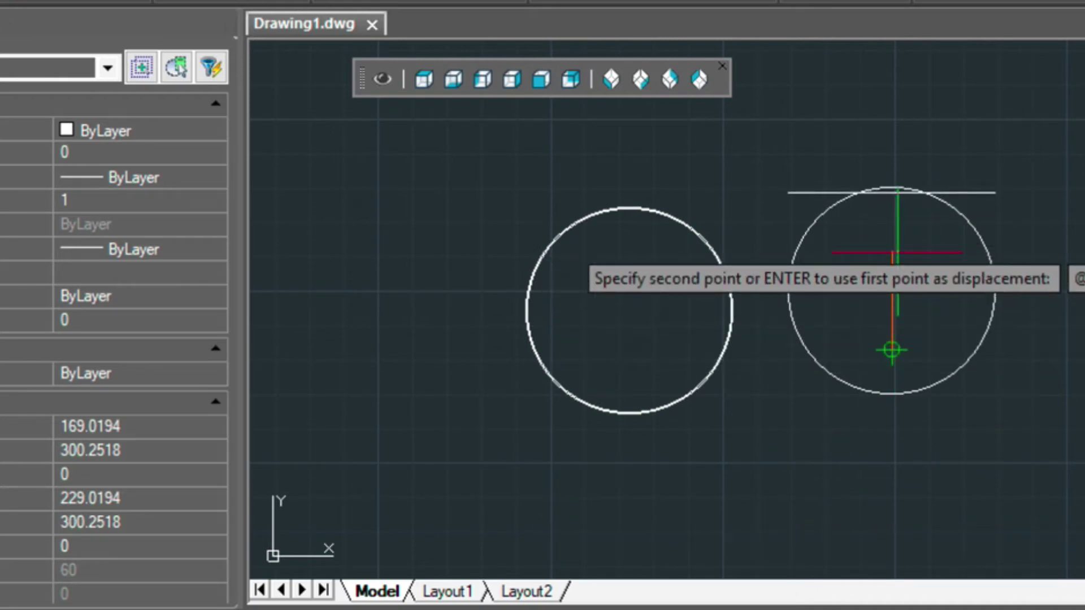
{"action": "left_click", "coordinate": [892, 350]}
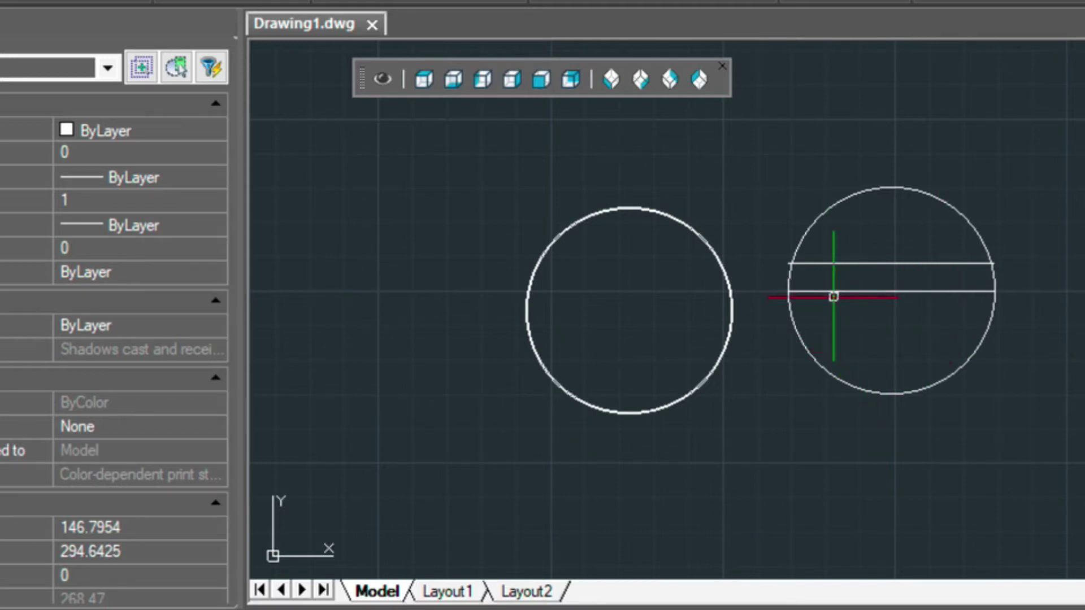
Step: Draw a 3-point arc through the upper line's midpoint, then erase that upper line
{"action": "type", "text": "A"}
{"action": "key", "text": "Return"}
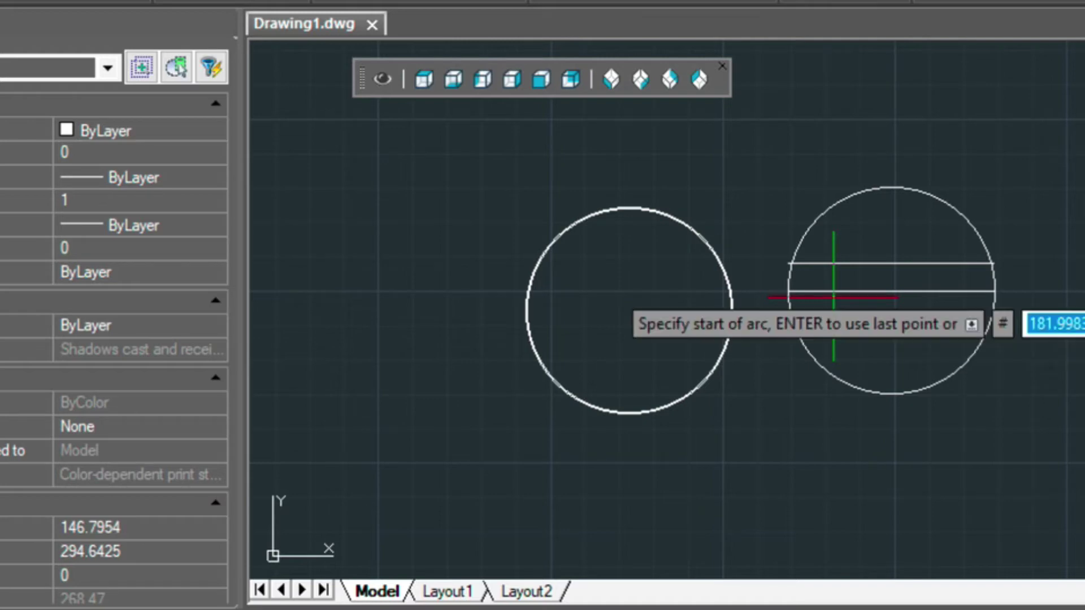
{"action": "left_click", "coordinate": [788, 291]}
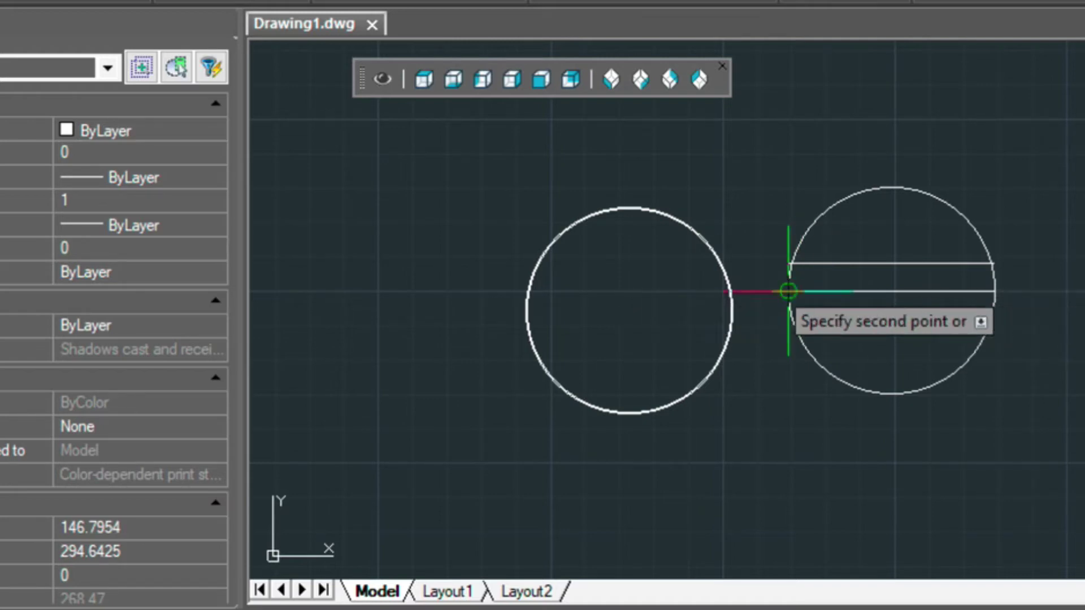
{"action": "left_click", "coordinate": [891, 265]}
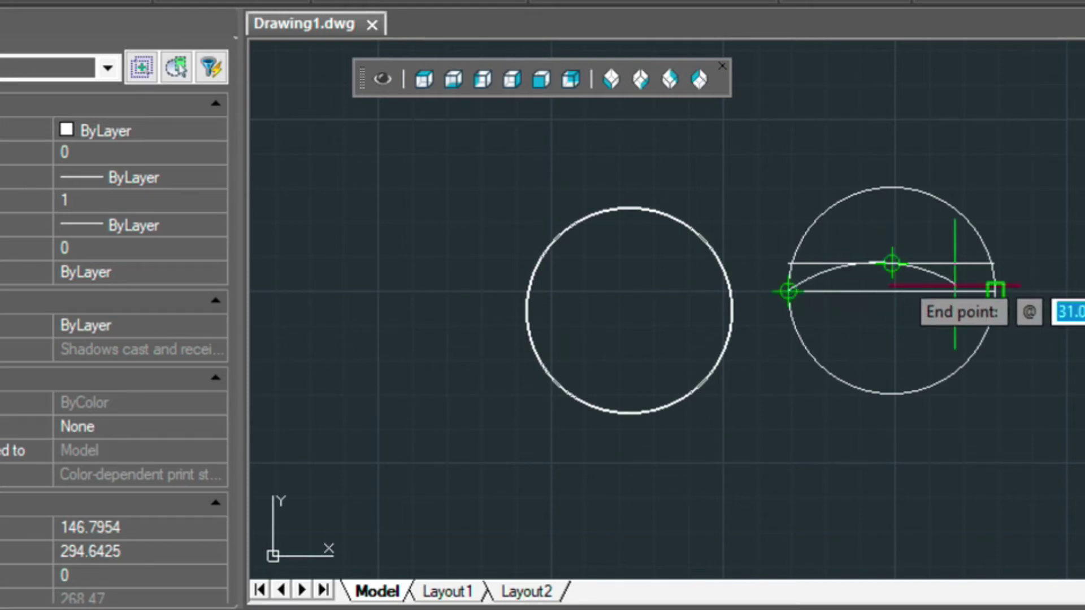
{"action": "left_click", "coordinate": [994, 291]}
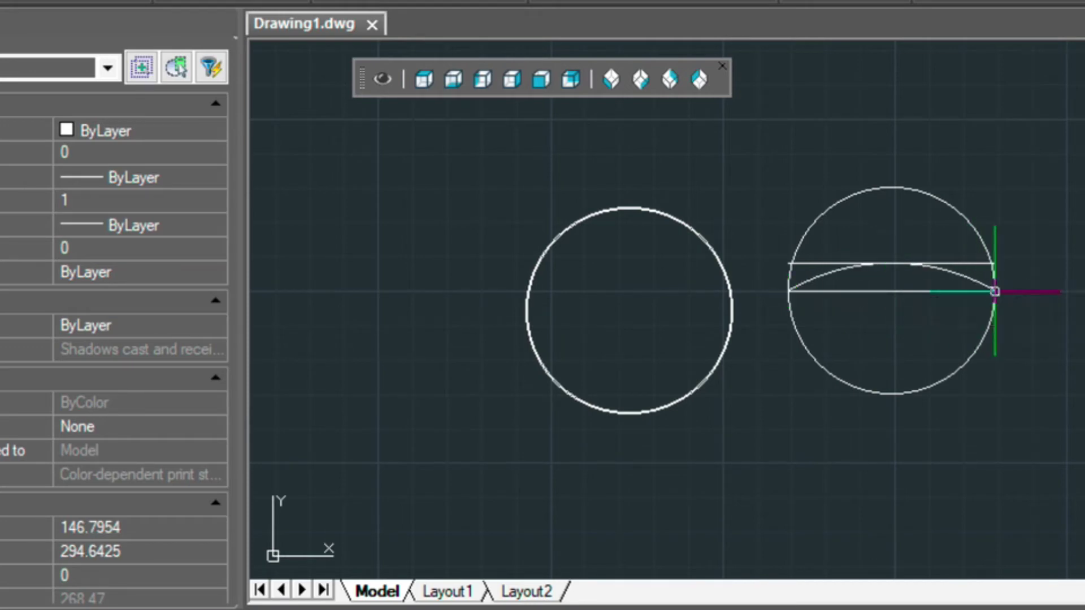
{"action": "left_click", "coordinate": [822, 264]}
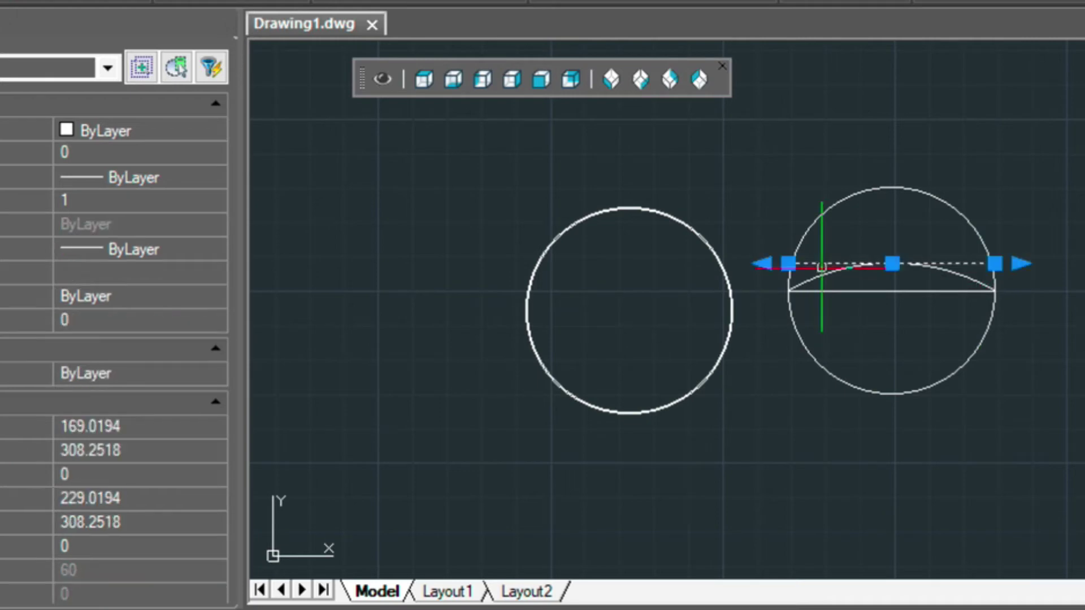
{"action": "type", "text": "e"}
{"action": "key", "text": "Return"}
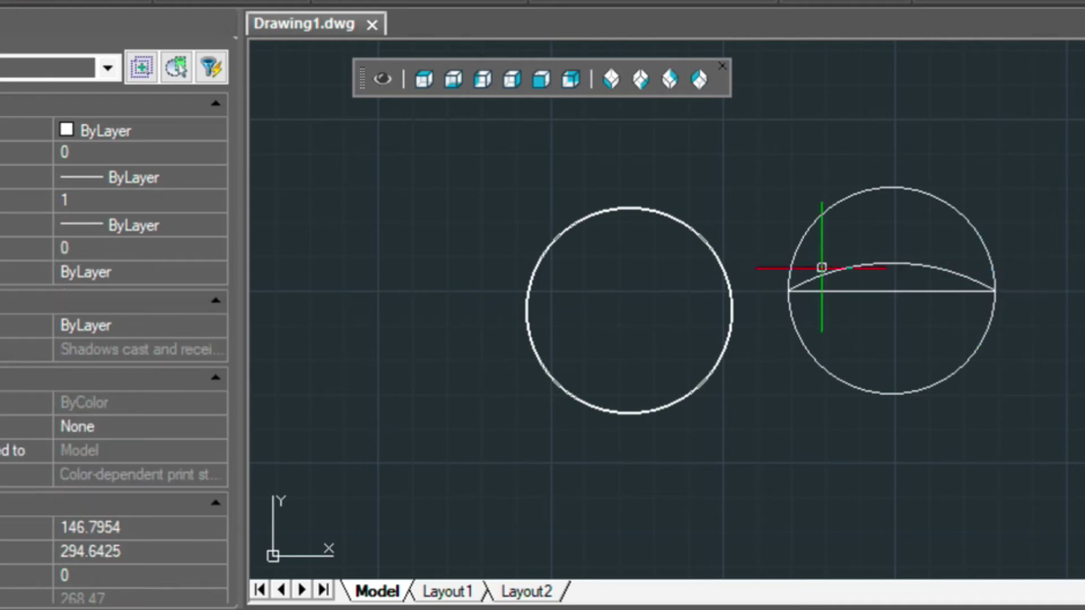
Step: Draw a vertical line from the arc's top midpoint down to the chord
{"action": "type", "text": "l"}
{"action": "key", "text": "Return"}
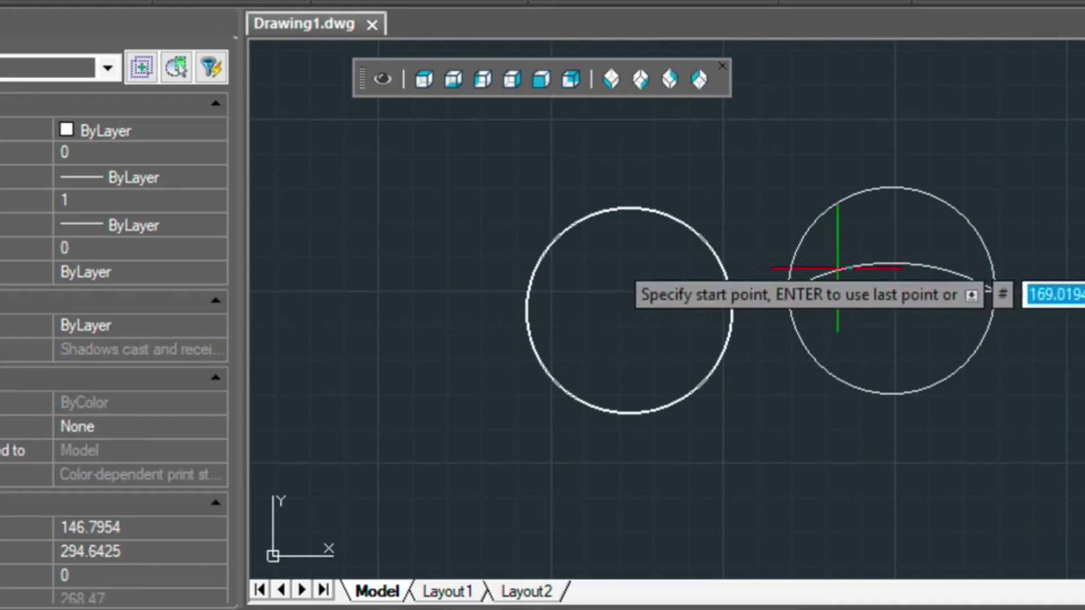
{"action": "left_click", "coordinate": [891, 264]}
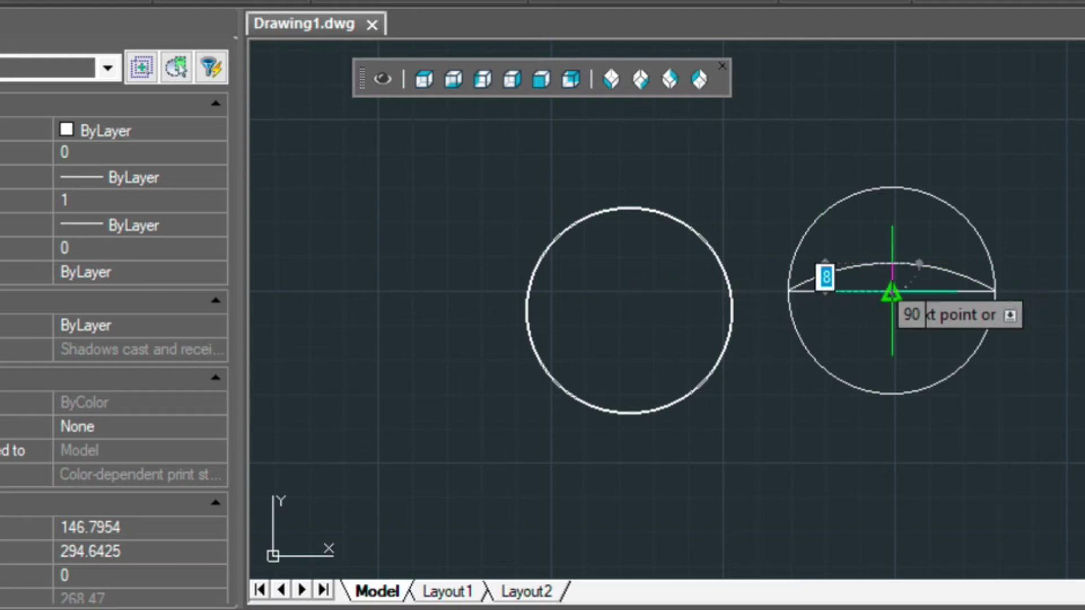
{"action": "left_click", "coordinate": [892, 291]}
{"action": "key", "text": "Return"}
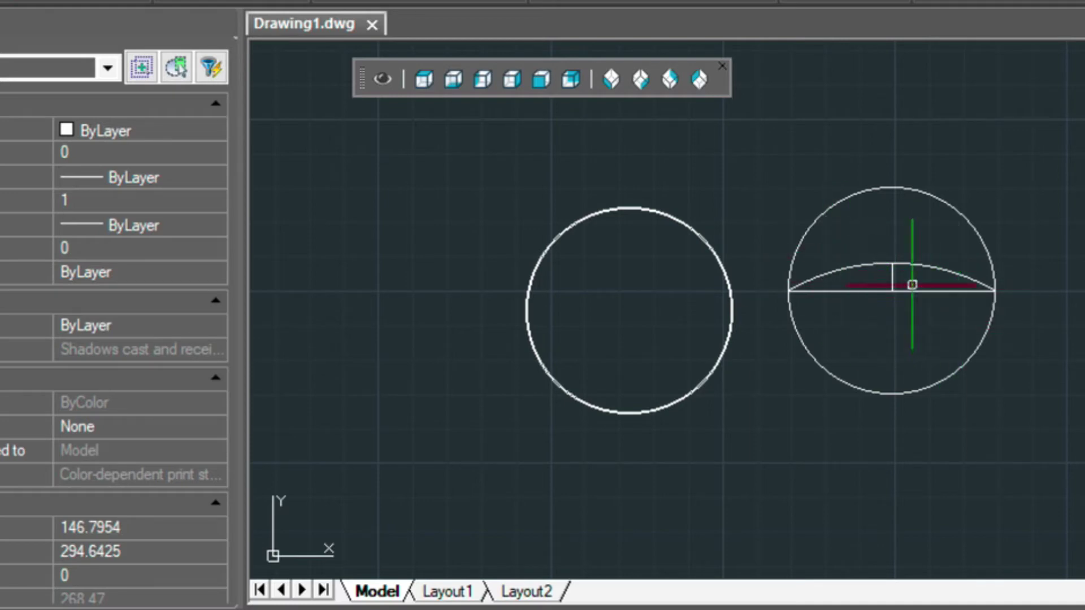
Step: Trim away the left halves of the arc and the horizontal chord
{"action": "type", "text": "TR"}
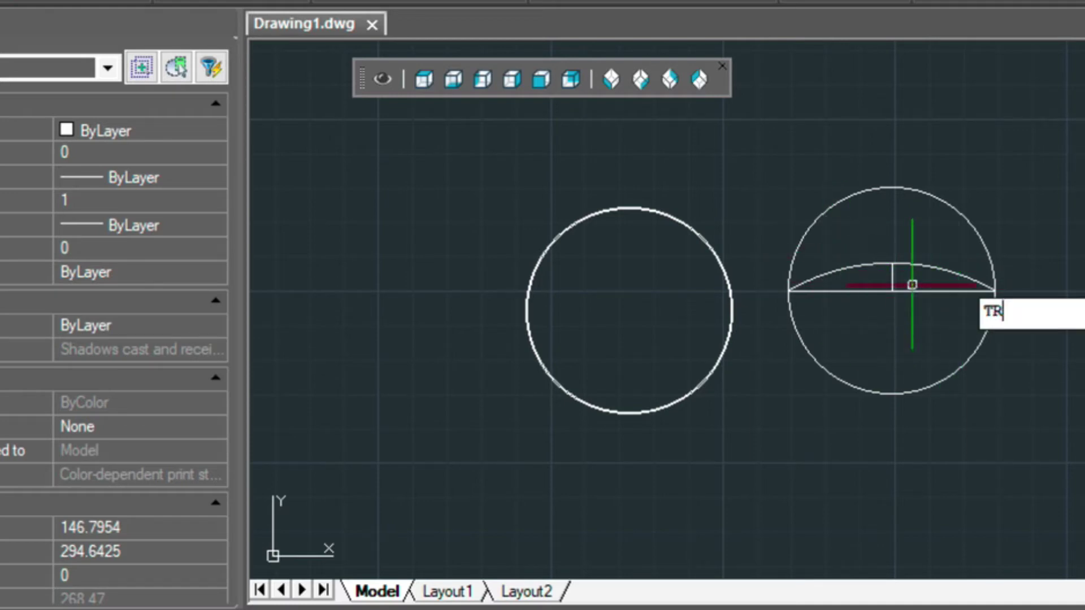
{"action": "key", "text": "Return"}
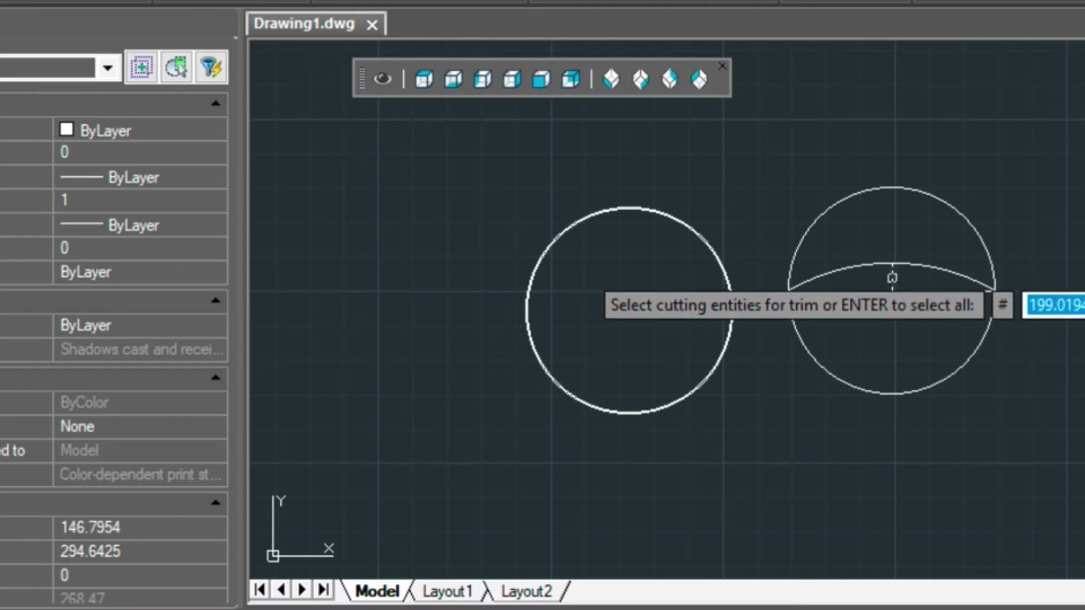
{"action": "key", "text": "Return"}
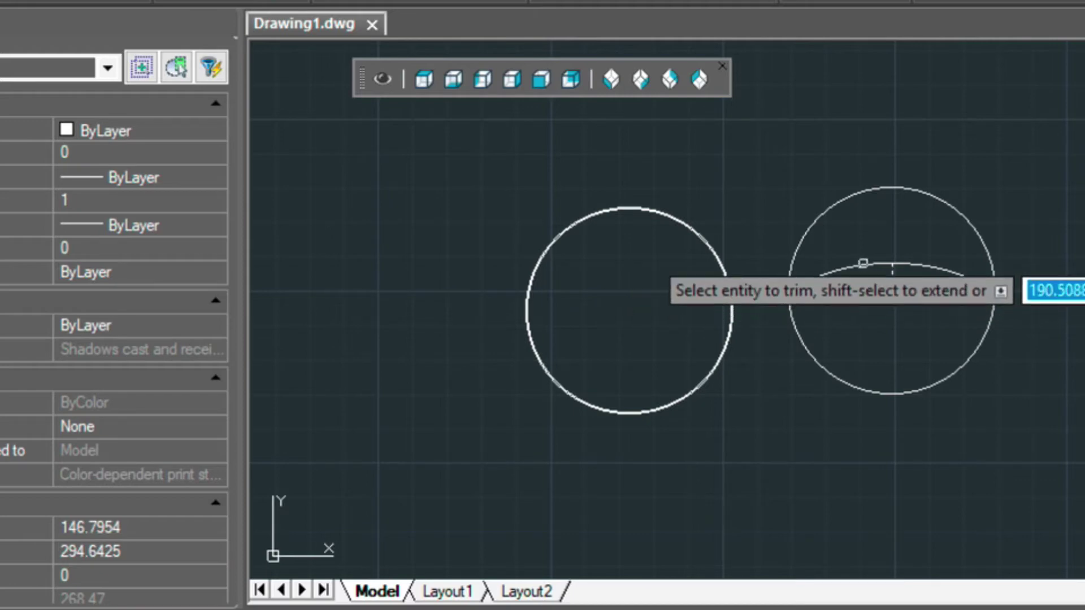
{"action": "left_click", "coordinate": [863, 266]}
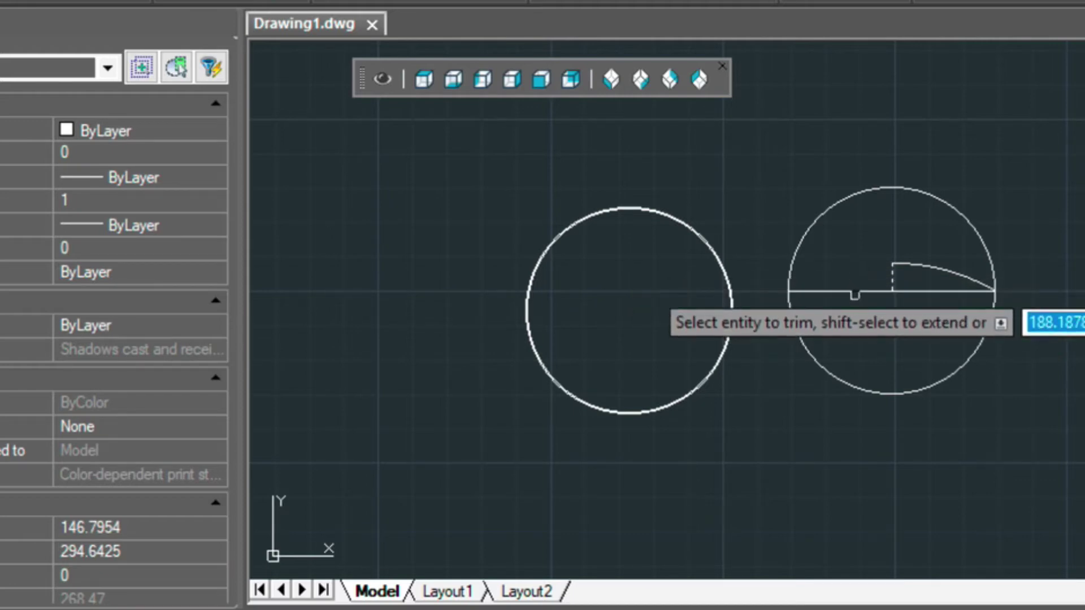
{"action": "left_click", "coordinate": [855, 292]}
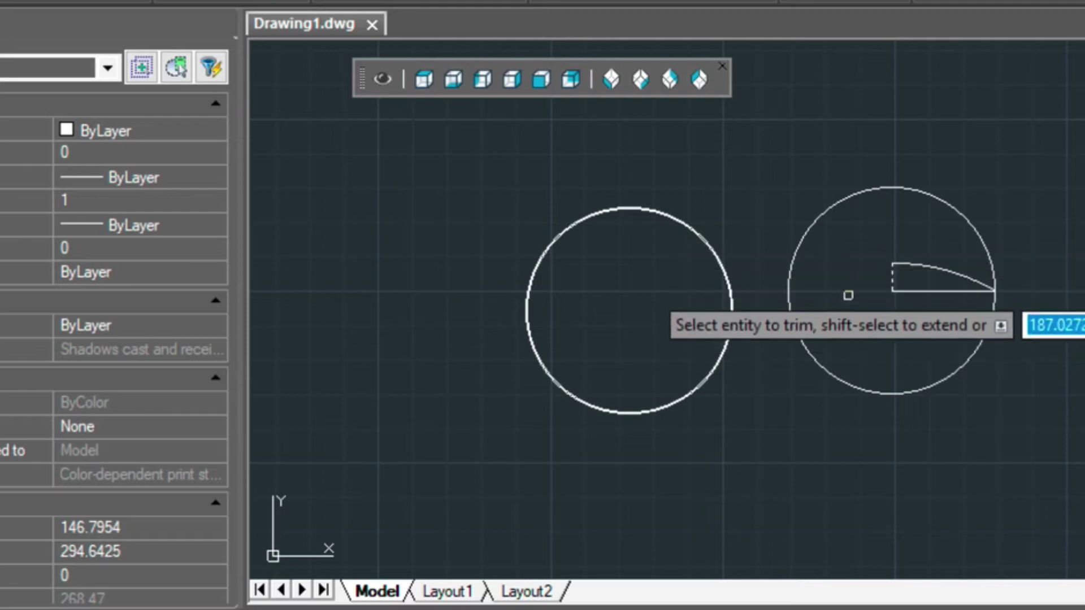
{"action": "key", "text": "Return"}
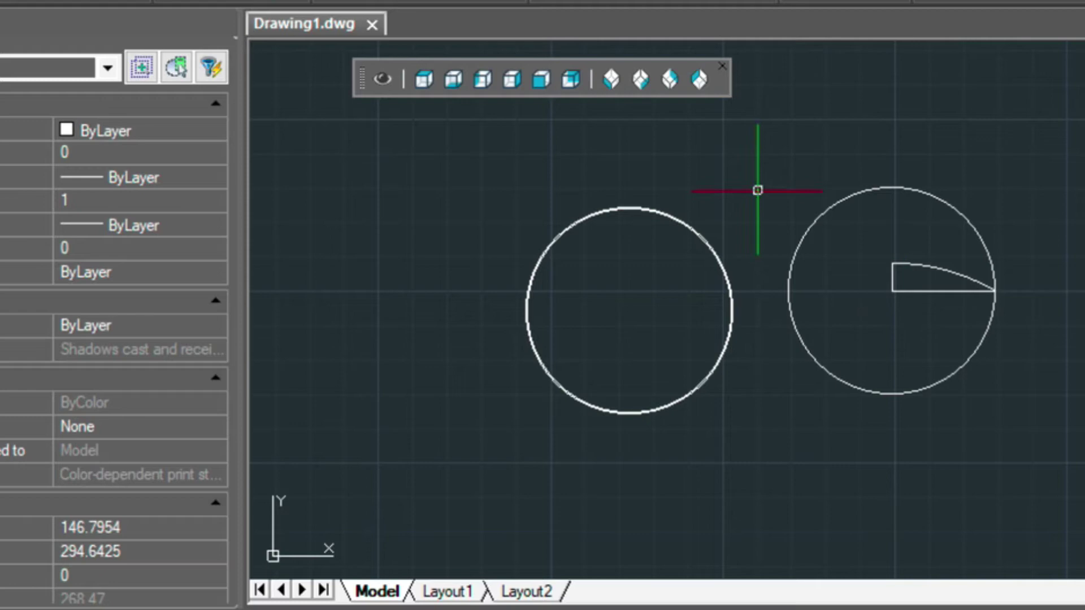
Step: Switch to SW Isometric and 3D-rotate the profile 90 degrees about its base line
{"action": "left_click", "coordinate": [604, 82]}
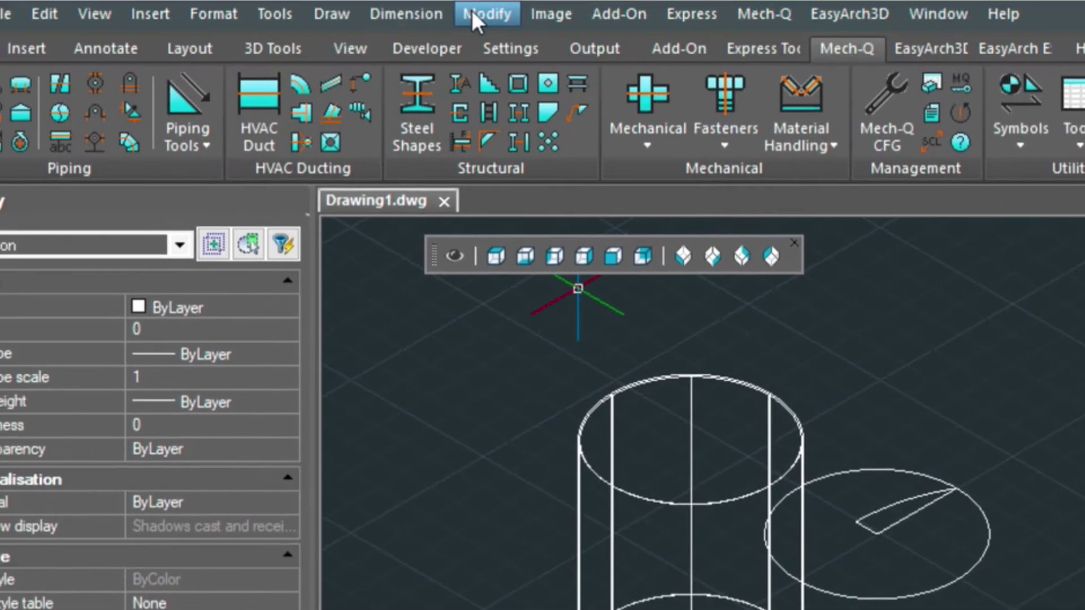
{"action": "left_click", "coordinate": [471, 9]}
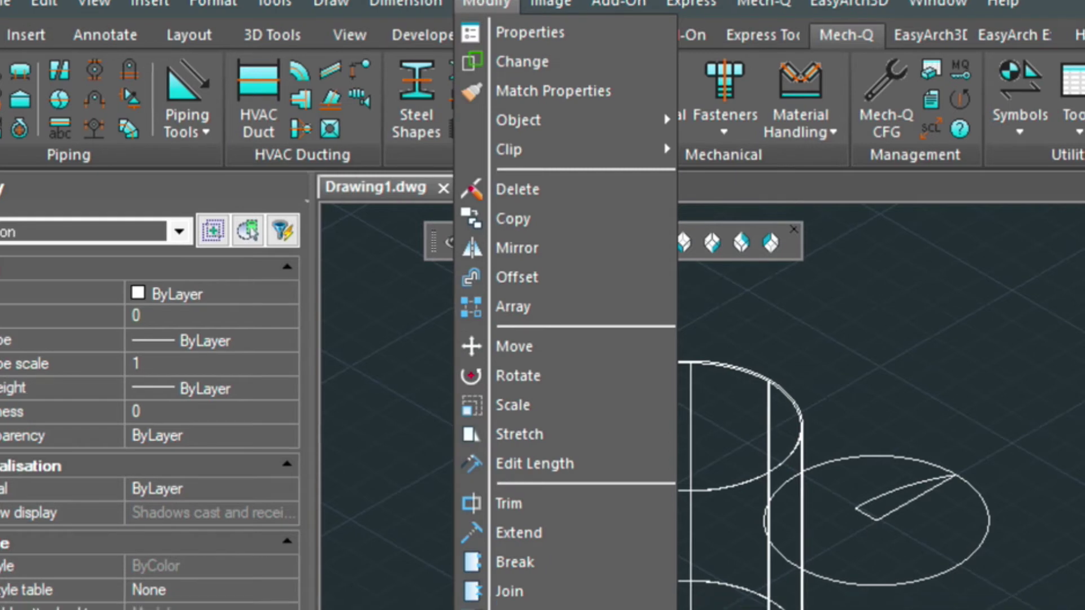
{"action": "mouse_move", "coordinate": [570, 528]}
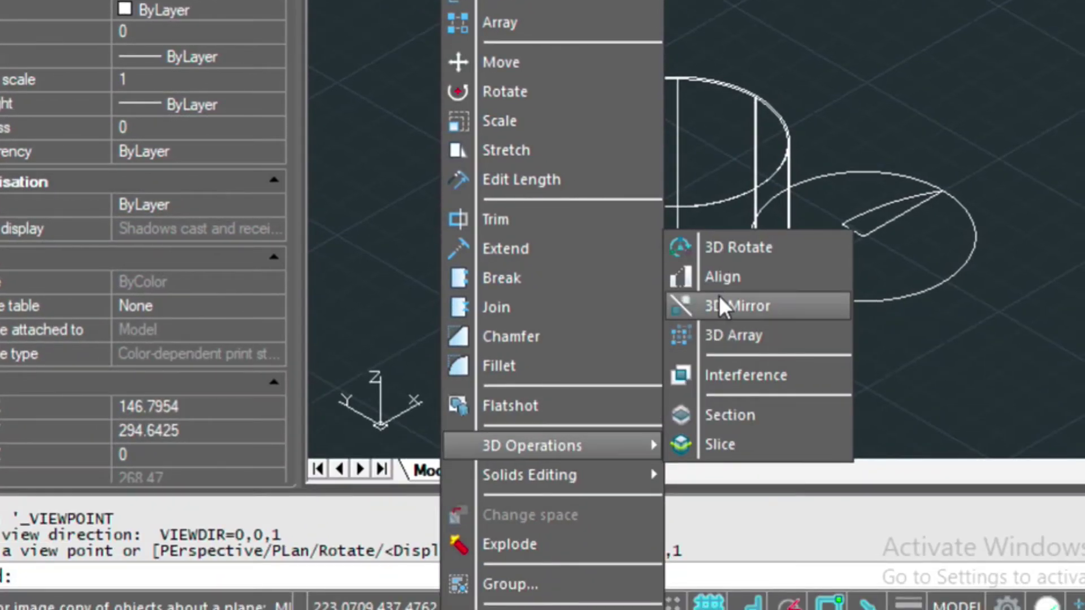
{"action": "left_click", "coordinate": [749, 248]}
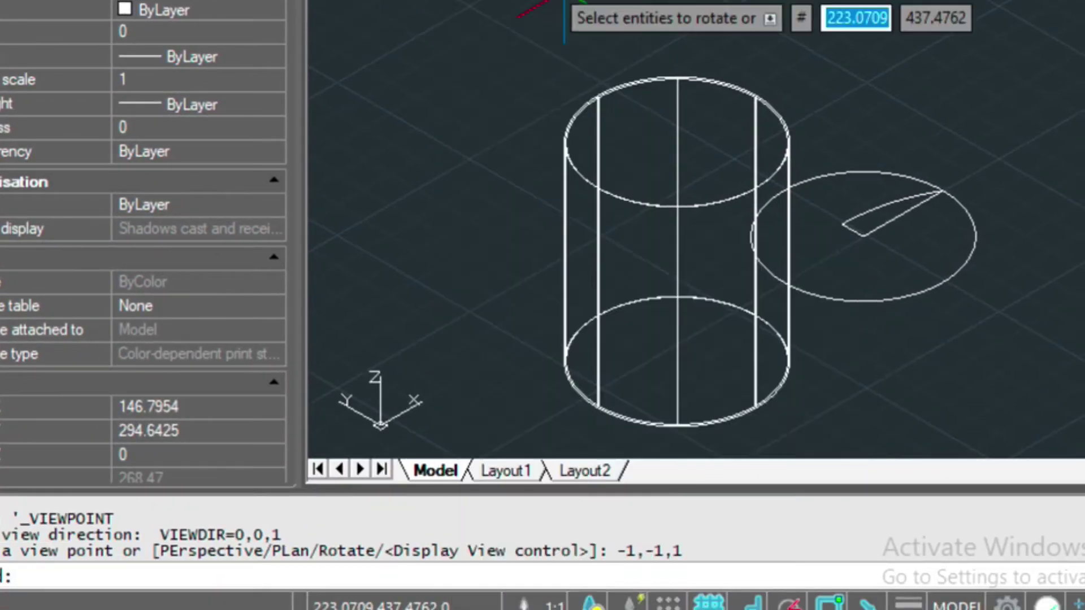
{"action": "left_click", "coordinate": [904, 243]}
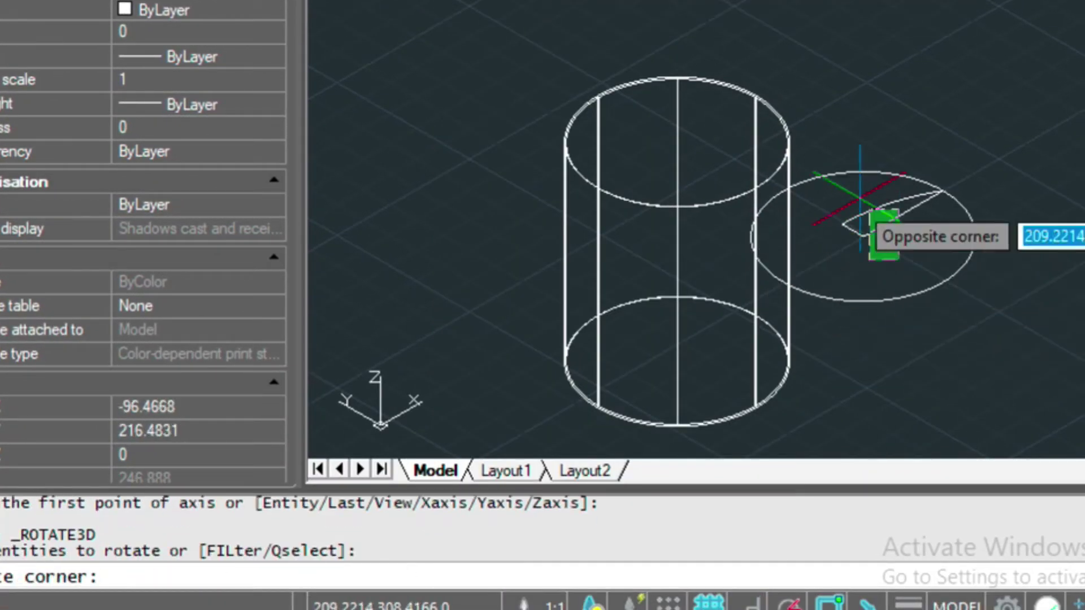
{"action": "left_click", "coordinate": [826, 201]}
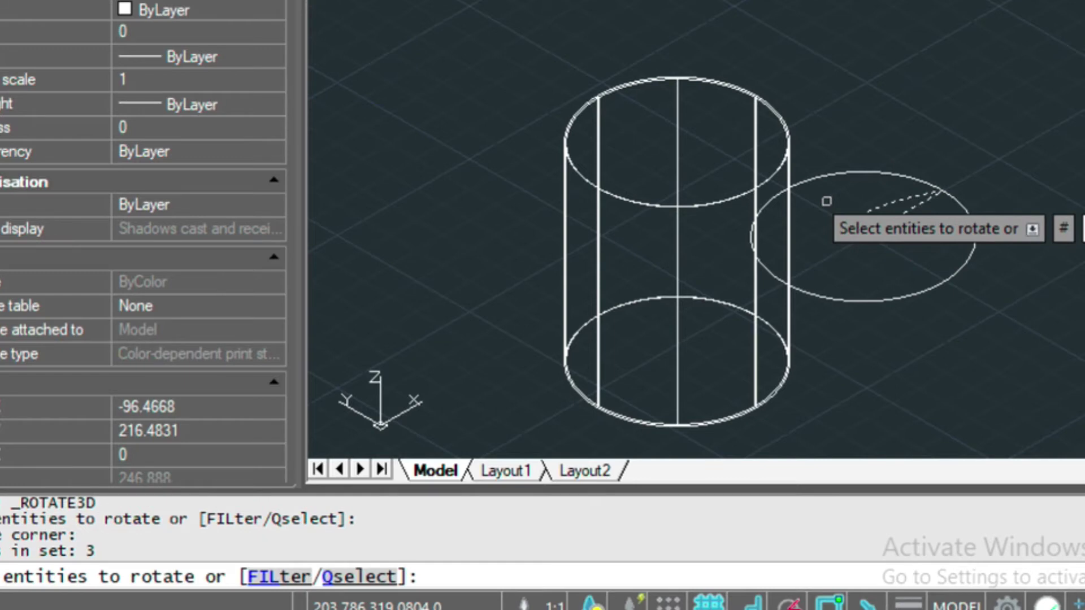
{"action": "key", "text": "Return"}
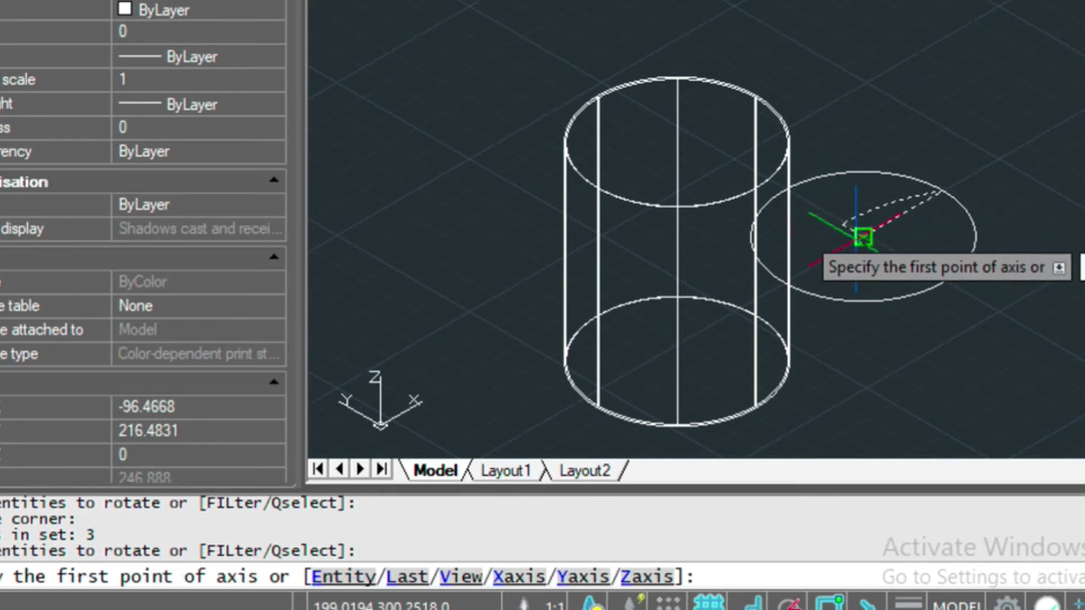
{"action": "left_click", "coordinate": [863, 237]}
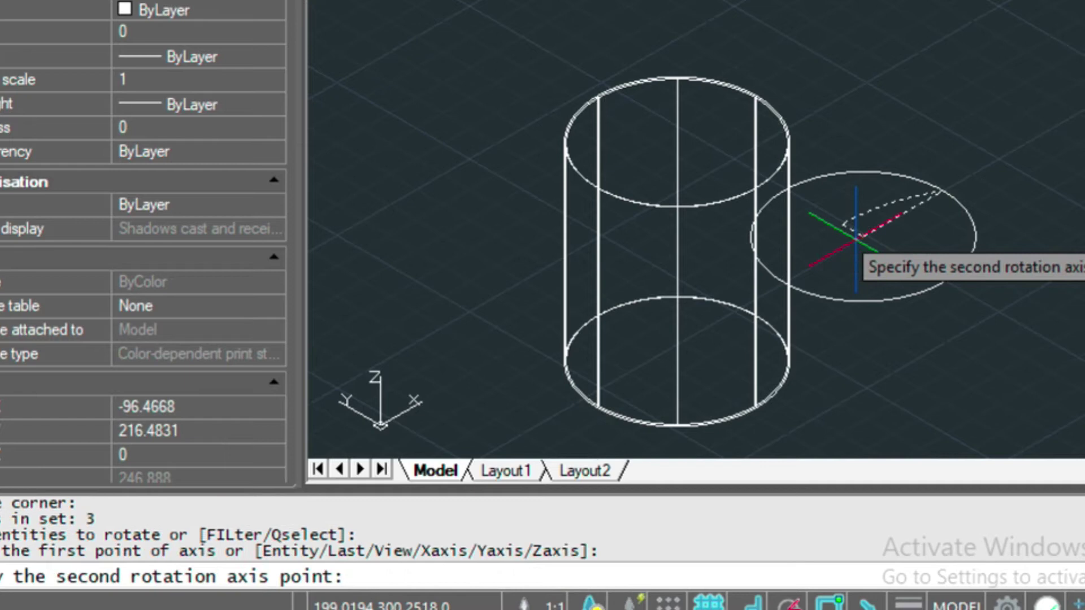
{"action": "left_click", "coordinate": [943, 192]}
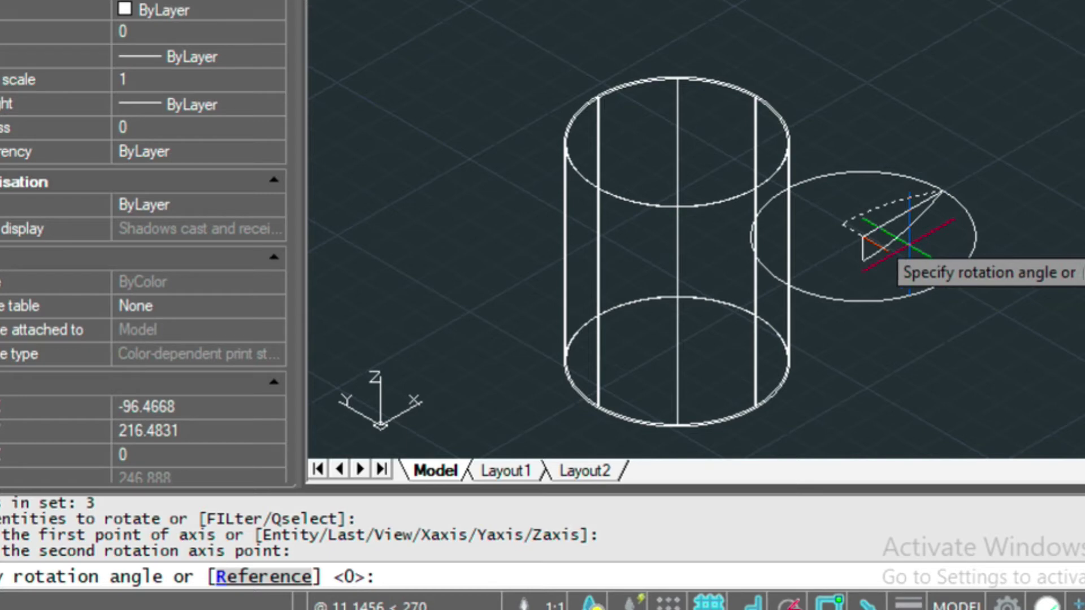
{"action": "type", "text": "90"}
{"action": "key", "text": "Return"}
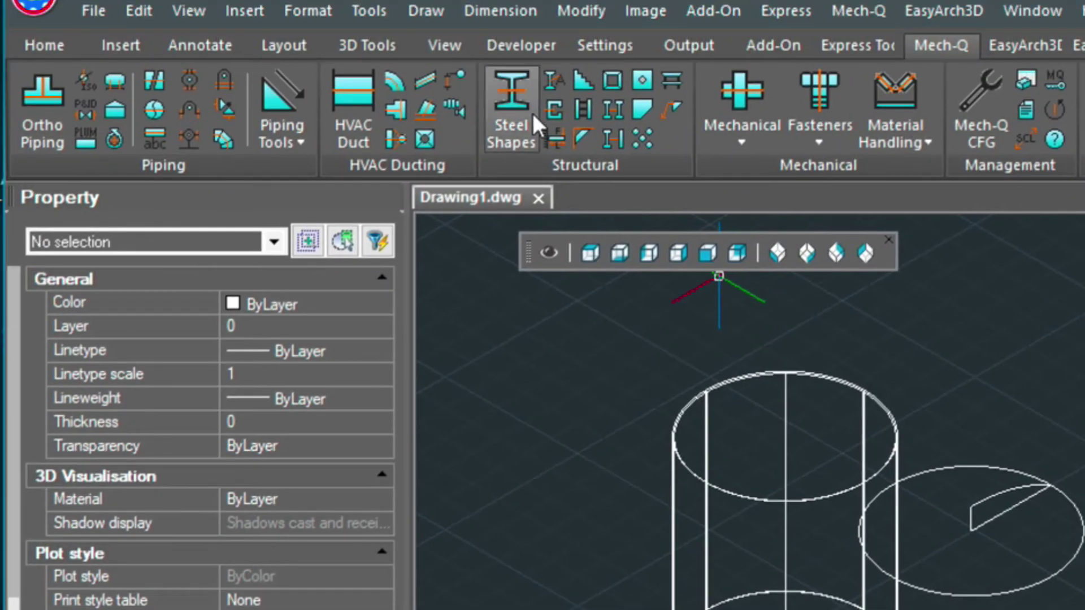
Step: Orbit the view freely around the tank and the circle with its profile
{"action": "left_click", "coordinate": [444, 47]}
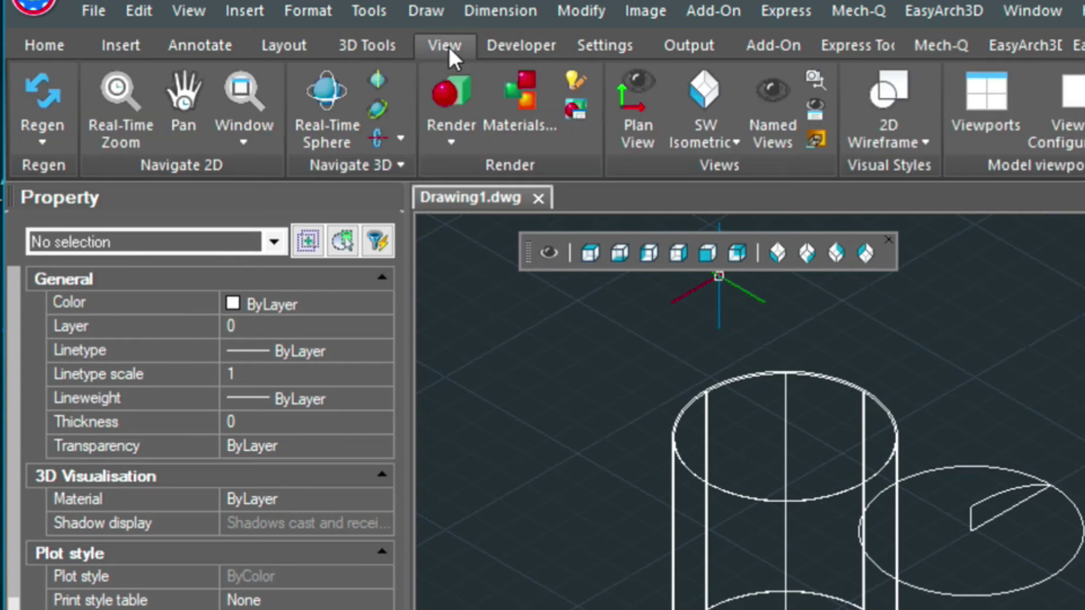
{"action": "left_click", "coordinate": [319, 100]}
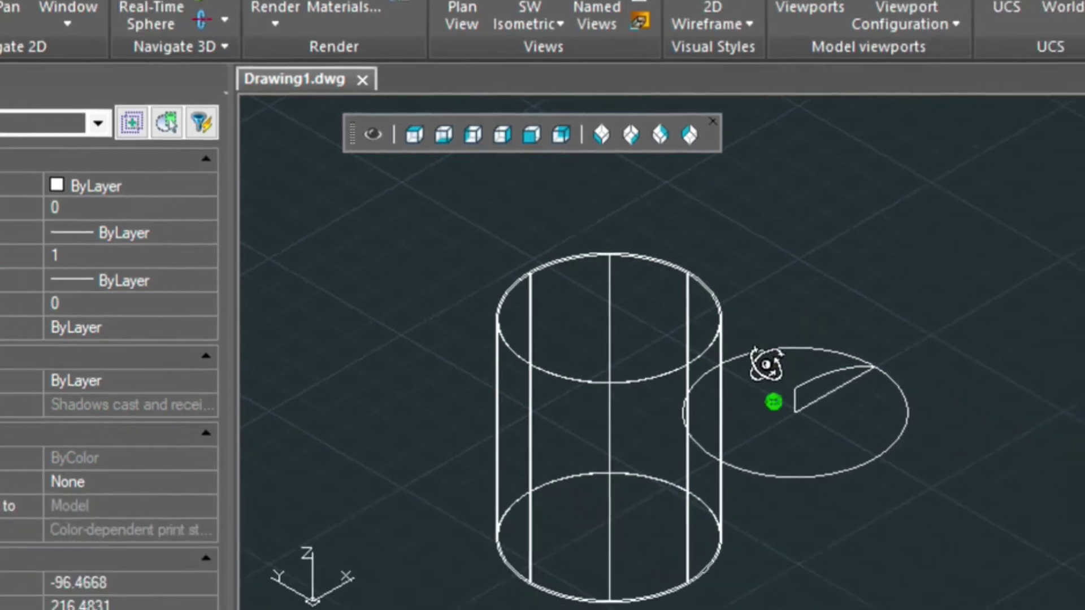
{"action": "left_click_drag", "start_coordinate": [766, 365], "coordinate": [725, 356]}
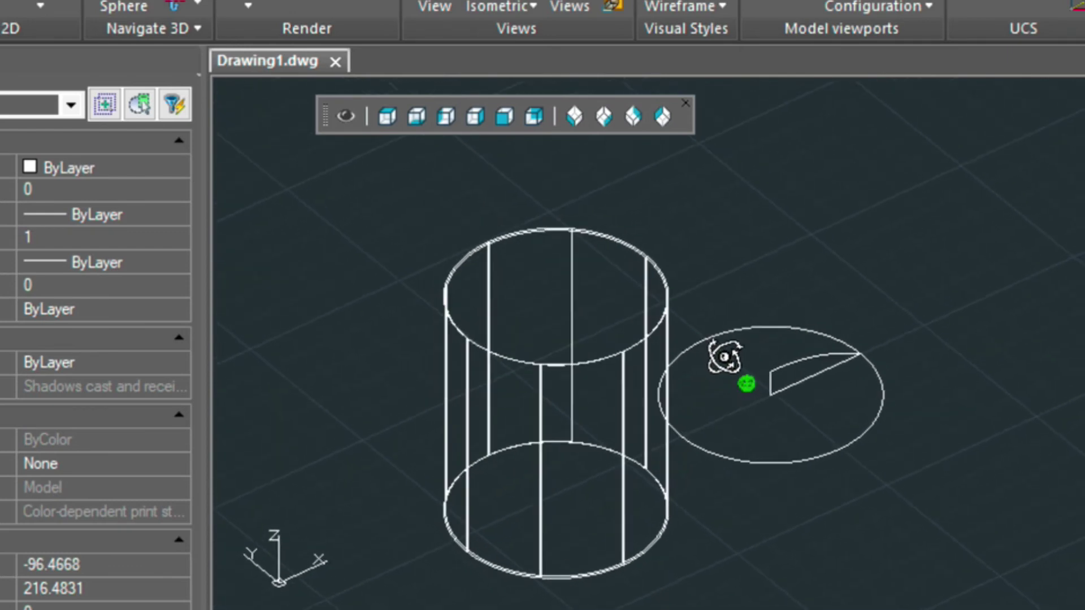
{"action": "key", "text": "Escape"}
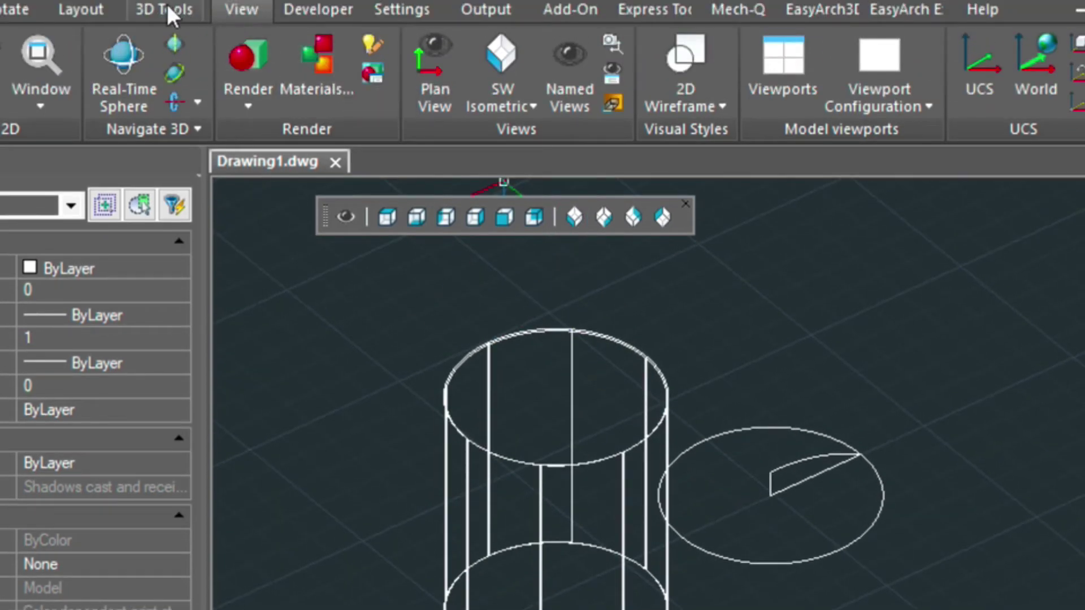
Step: Sweep the quarter-dome arc along the 30-radius circle to form the dome head
{"action": "left_click", "coordinate": [166, 8]}
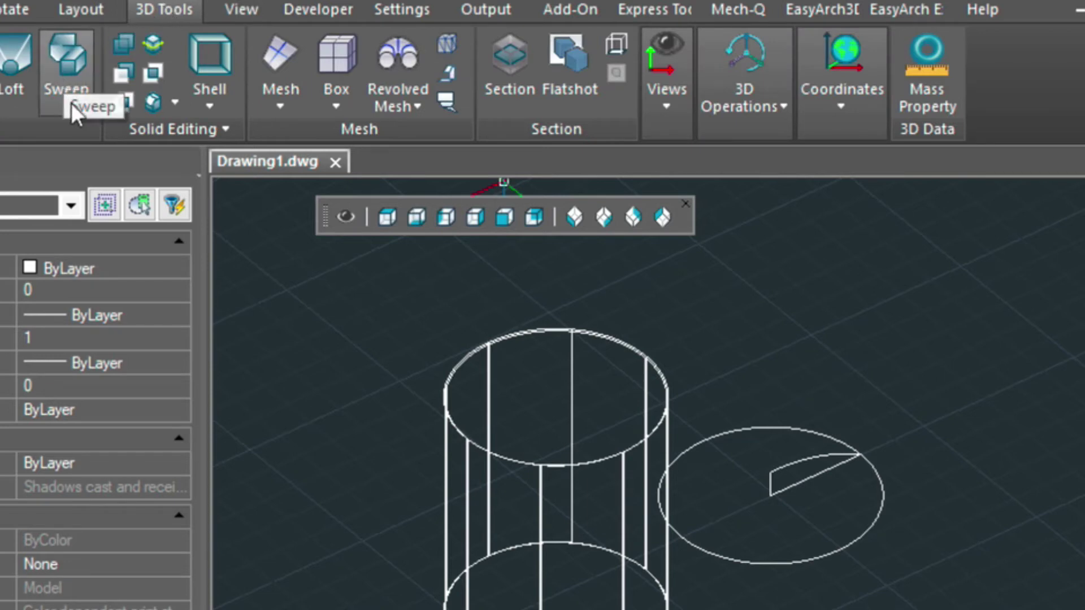
{"action": "left_click", "coordinate": [69, 75]}
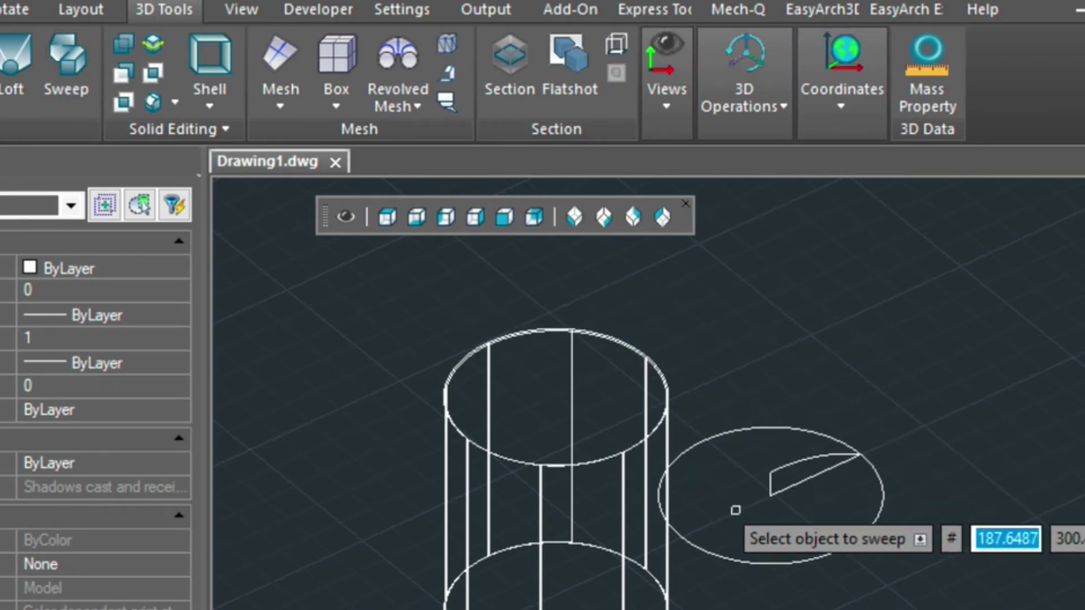
{"action": "left_click", "coordinate": [796, 512]}
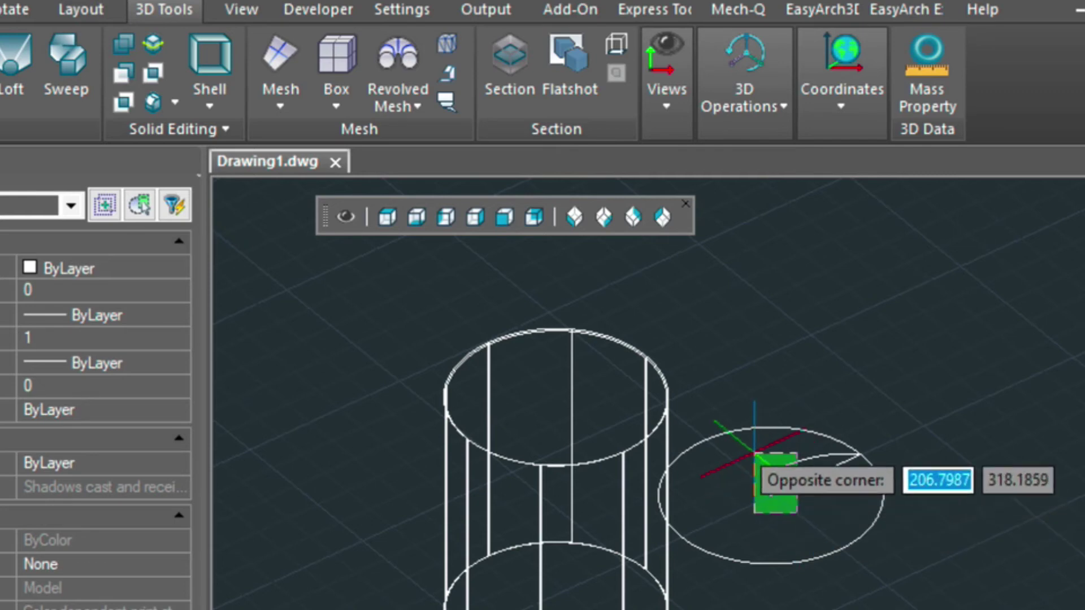
{"action": "left_click", "coordinate": [754, 454]}
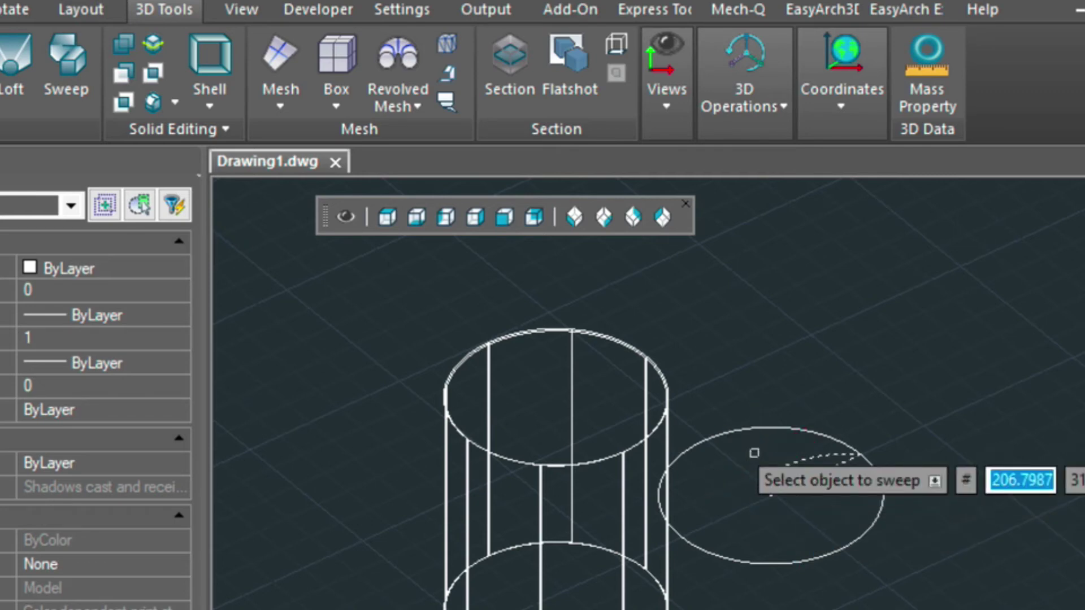
{"action": "key", "text": "Return"}
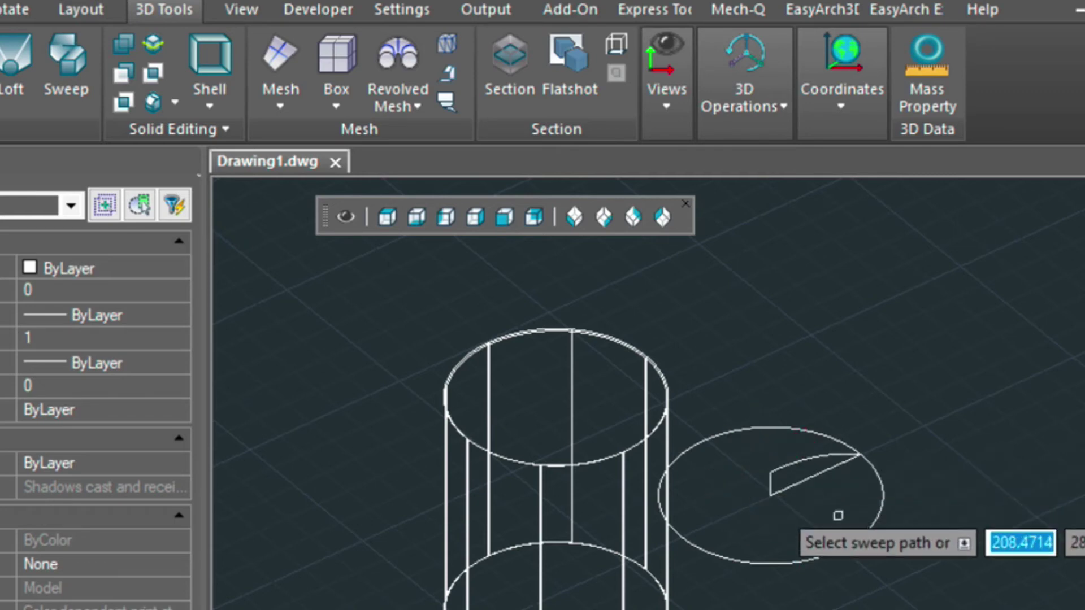
{"action": "left_click", "coordinate": [866, 529]}
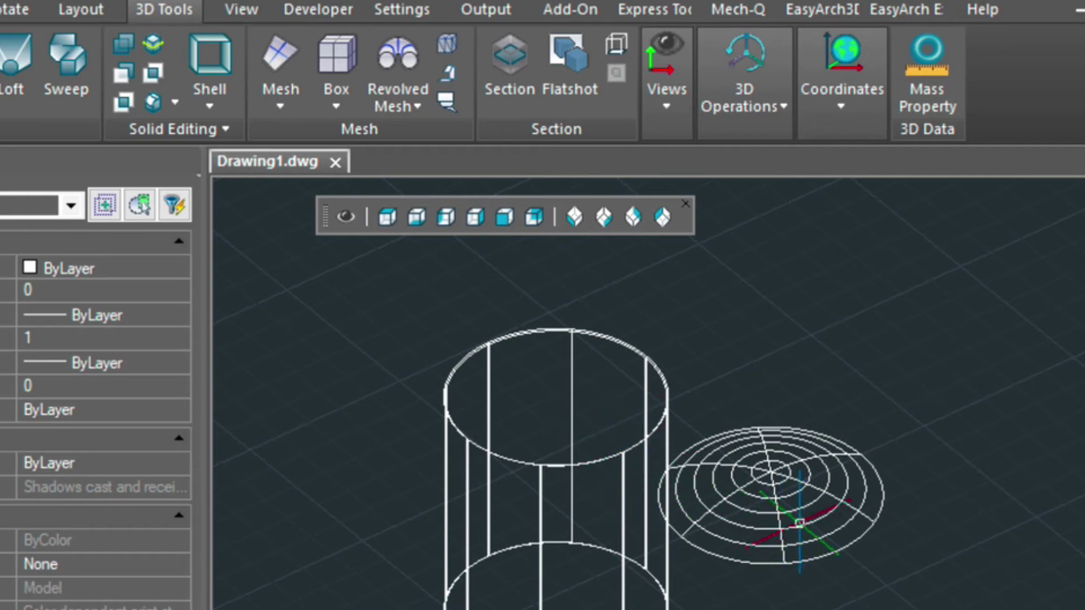
{"action": "left_click", "coordinate": [799, 523]}
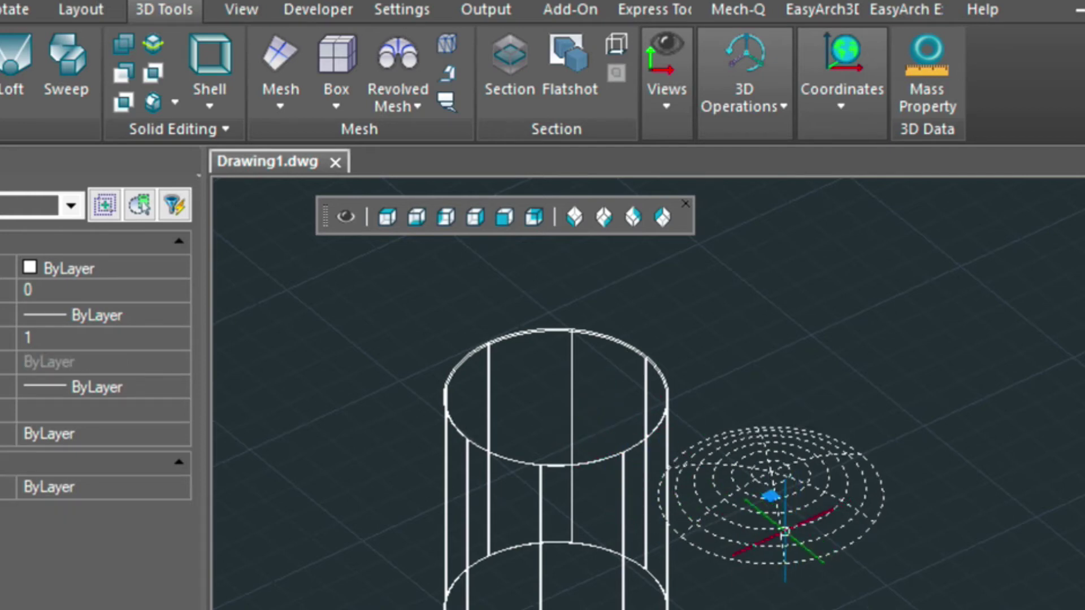
Step: Move the dome from its centre onto the centre of the cylinder's top
{"action": "type", "text": "m"}
{"action": "key", "text": "space"}
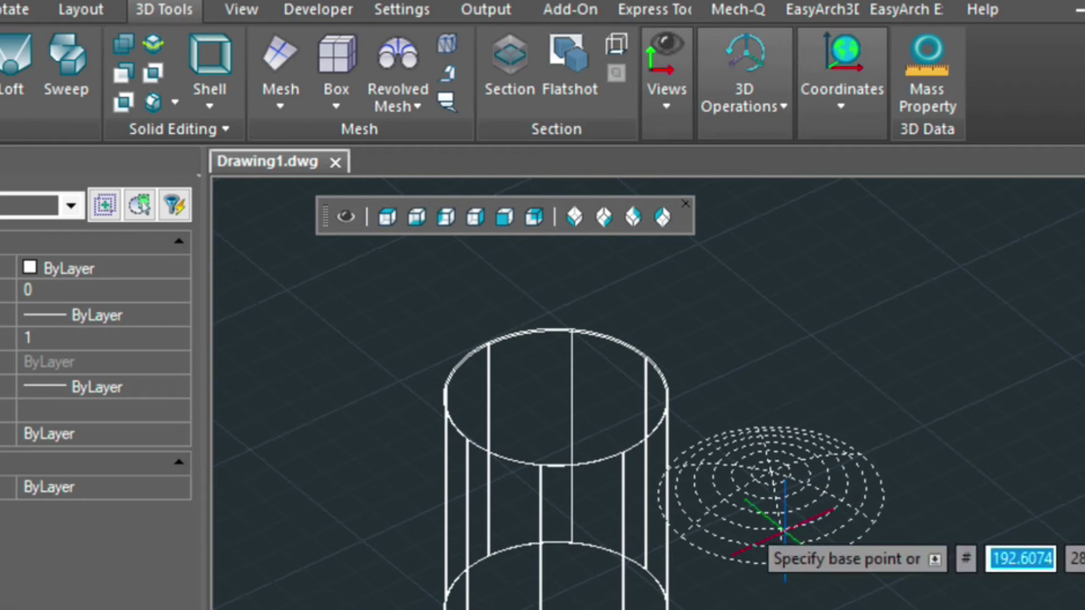
{"action": "left_click", "coordinate": [681, 537]}
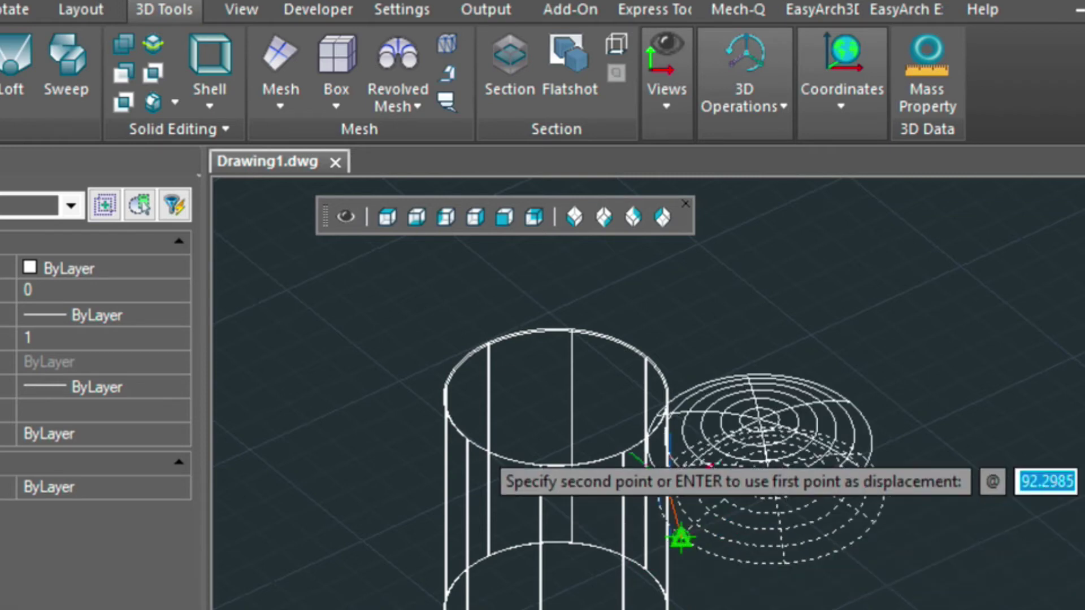
{"action": "left_click", "coordinate": [466, 439]}
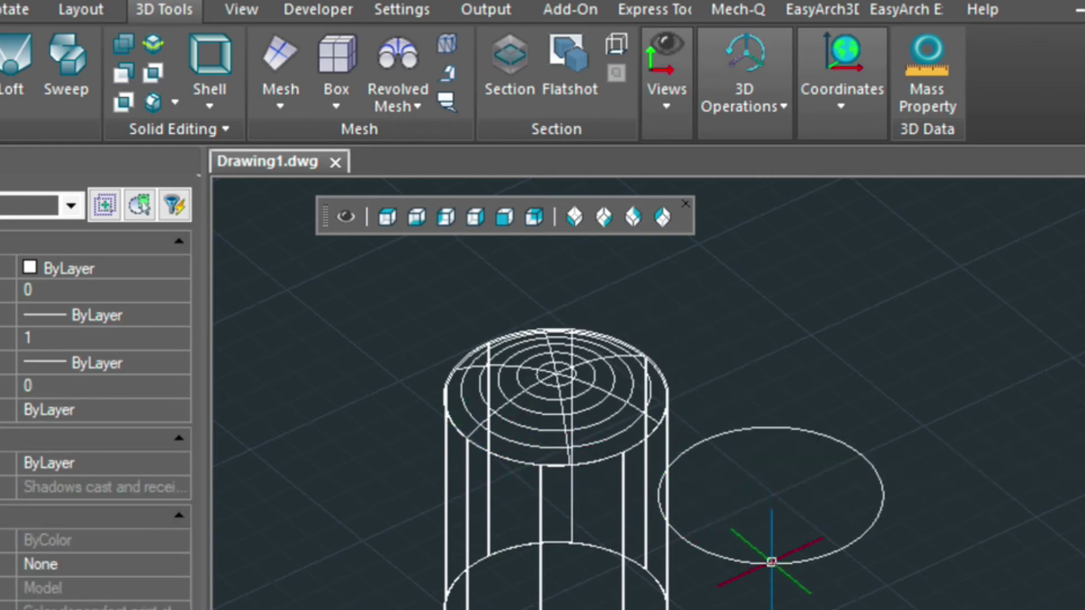
{"action": "left_click", "coordinate": [772, 564]}
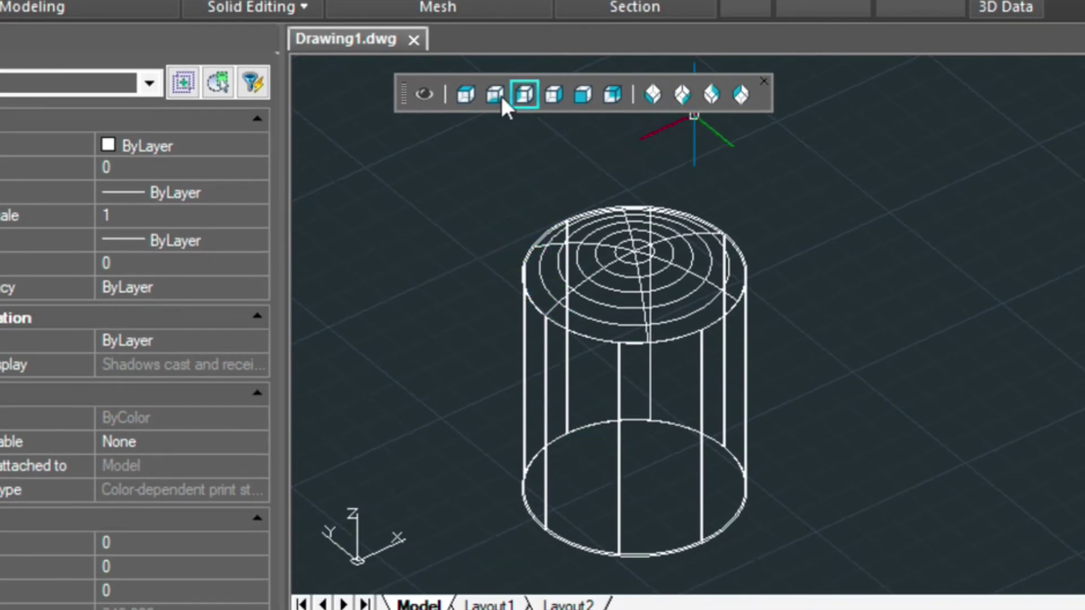
Step: Switch to Top view and zoom in on the tank's left edge
{"action": "left_click", "coordinate": [467, 96]}
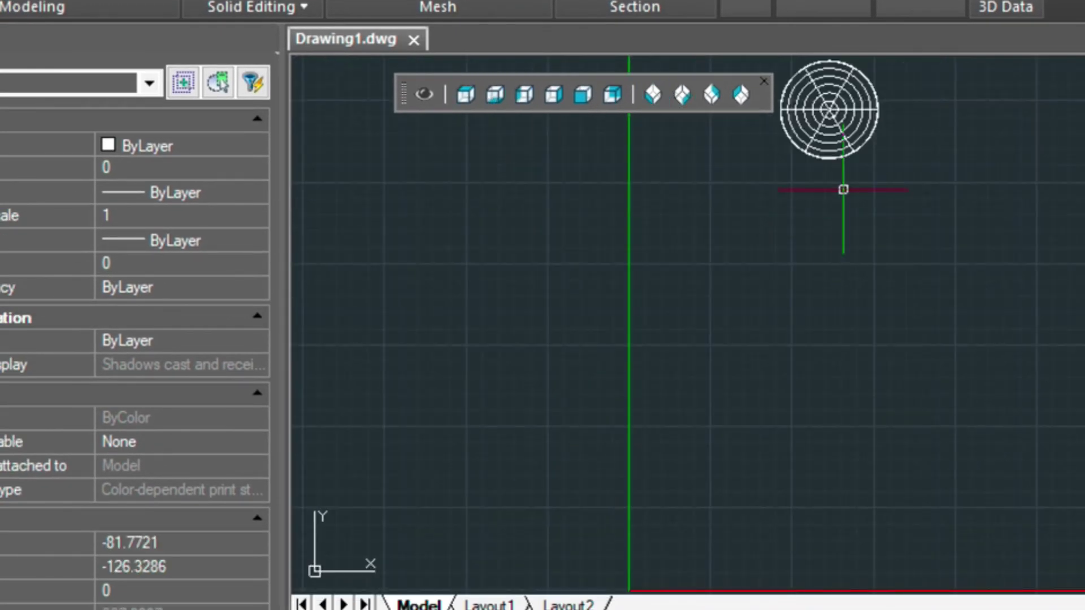
{"action": "mouse_move", "coordinate": [843, 189]}
{"action": "middle_mouse_down"}
{"action": "mouse_move", "coordinate": [731, 356]}
{"action": "mouse_move", "coordinate": [705, 367]}
{"action": "middle_mouse_up"}
{"action": "scroll", "coordinate": [705, 368], "scroll_direction": "up", "scroll_amount": 5}
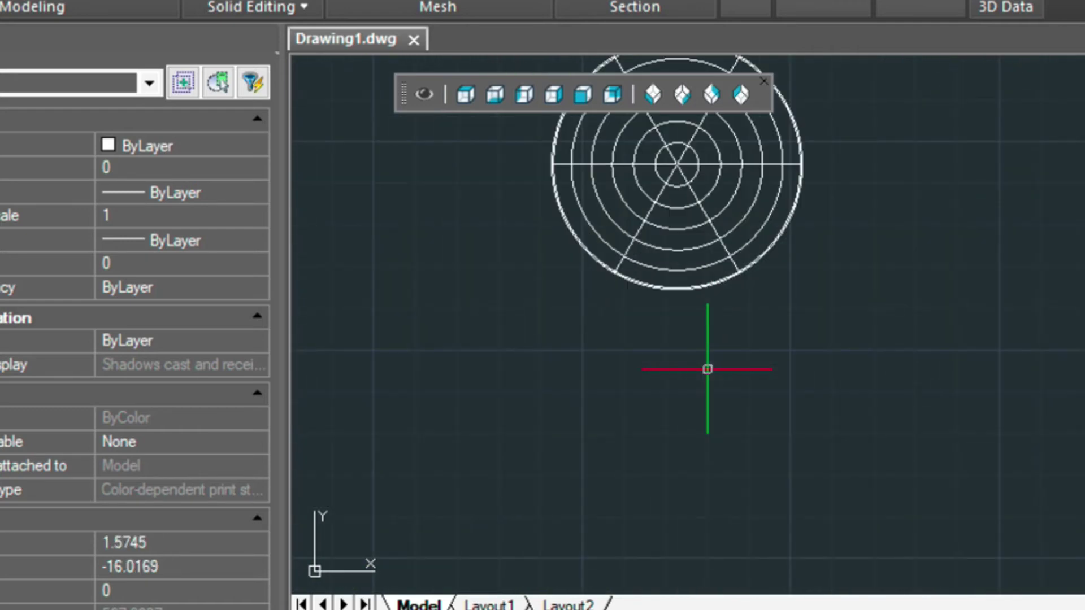
{"action": "middle_click_drag", "start_coordinate": [670, 230], "coordinate": [787, 401]}
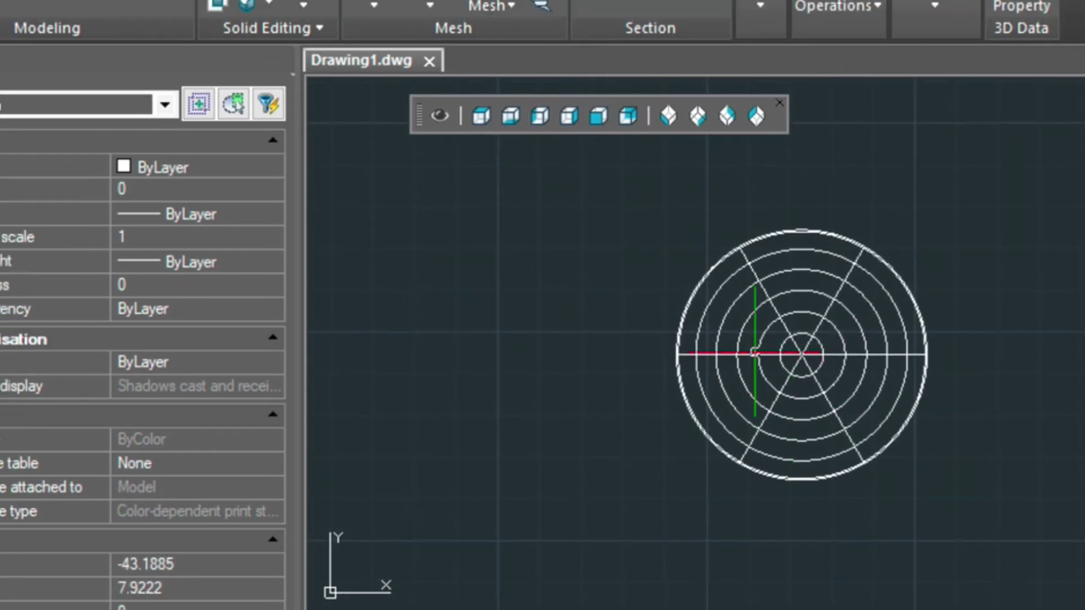
{"action": "scroll", "coordinate": [739, 330], "scroll_direction": "up", "scroll_amount": 3}
{"action": "scroll", "coordinate": [856, 493], "scroll_direction": "up", "scroll_amount": 2}
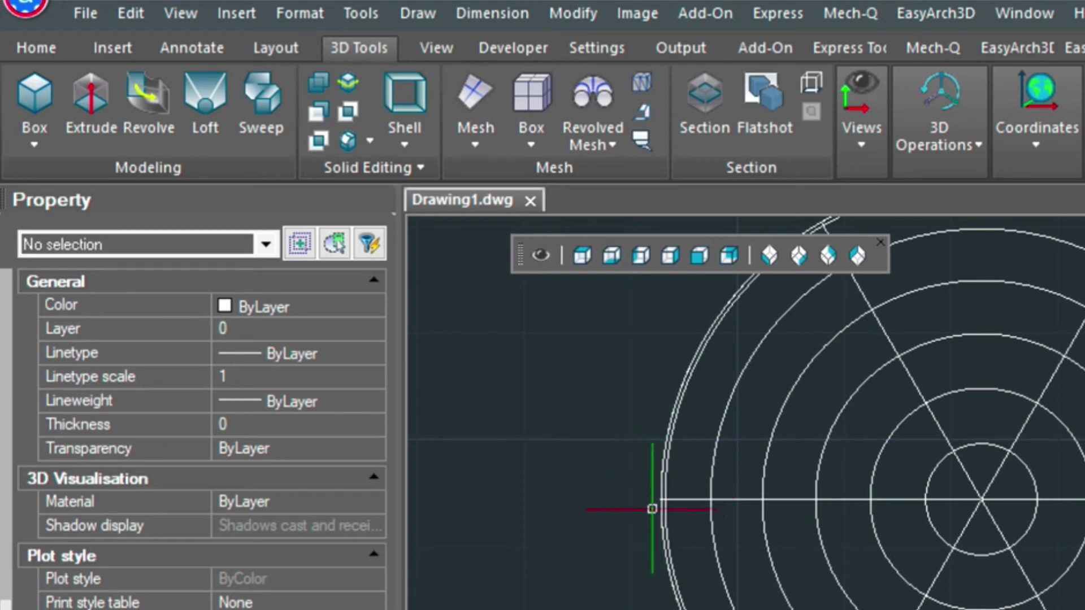
{"action": "left_click", "coordinate": [640, 255]}
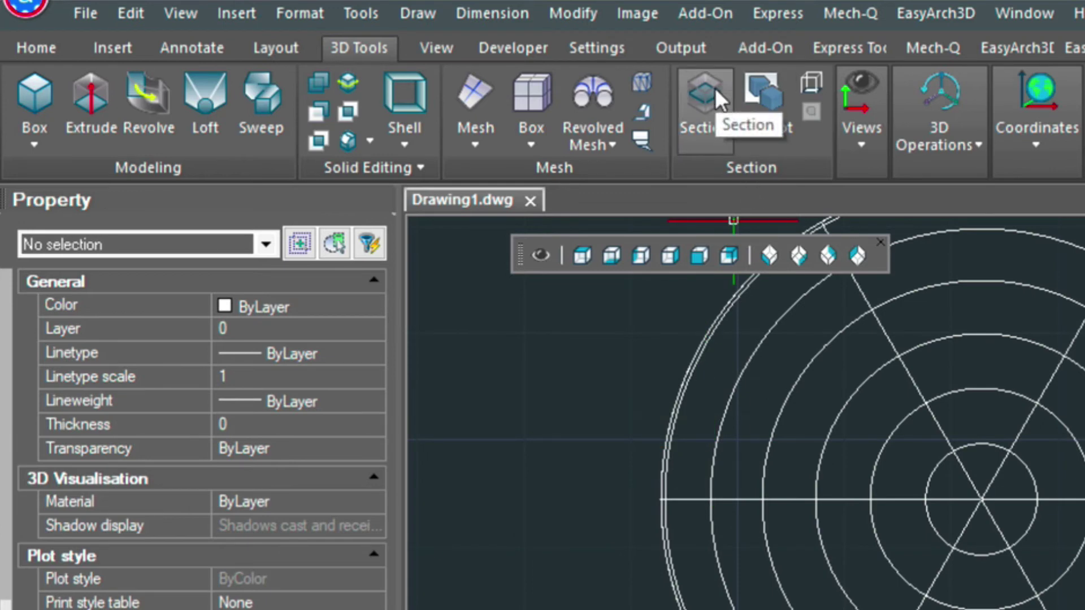
Step: Set Ortho Piping to an 8-inch butt-welded carbon steel STD pipe in 3D and start drawing it
{"action": "left_click", "coordinate": [935, 41]}
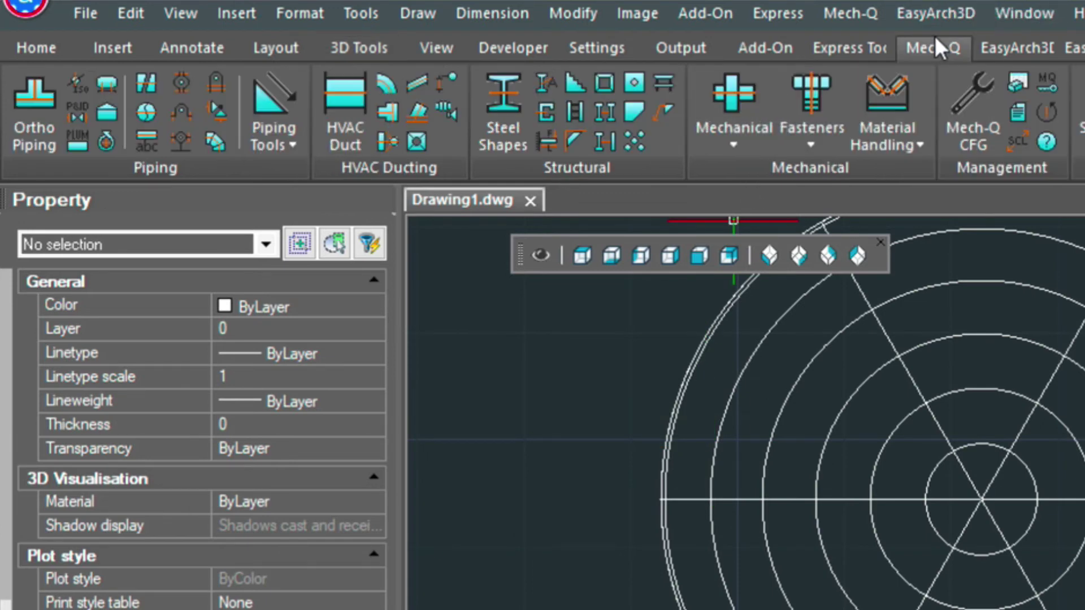
{"action": "left_click", "coordinate": [28, 103]}
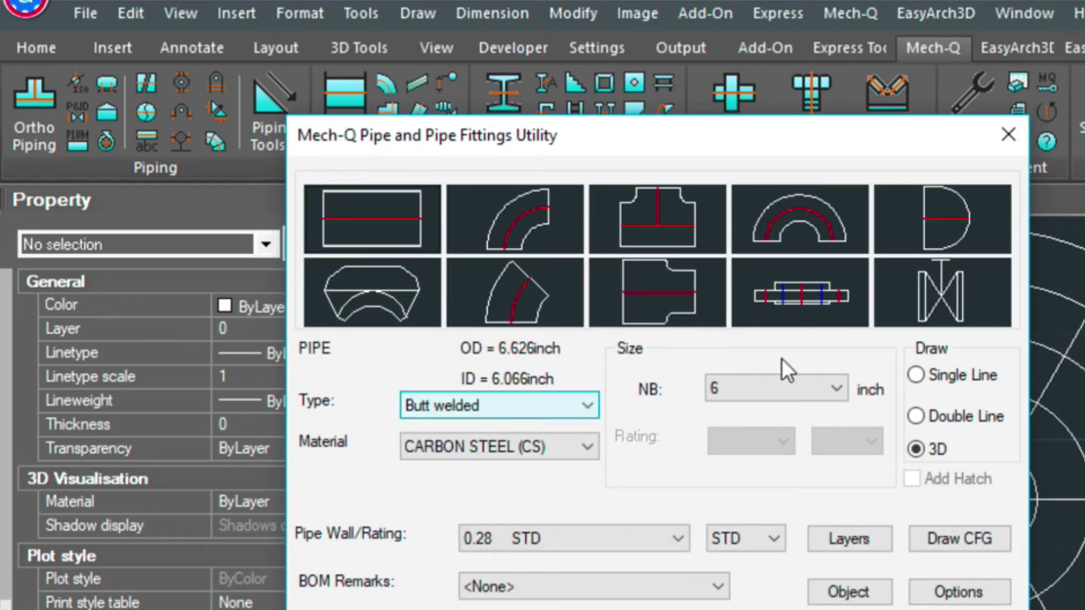
{"action": "left_click", "coordinate": [781, 388]}
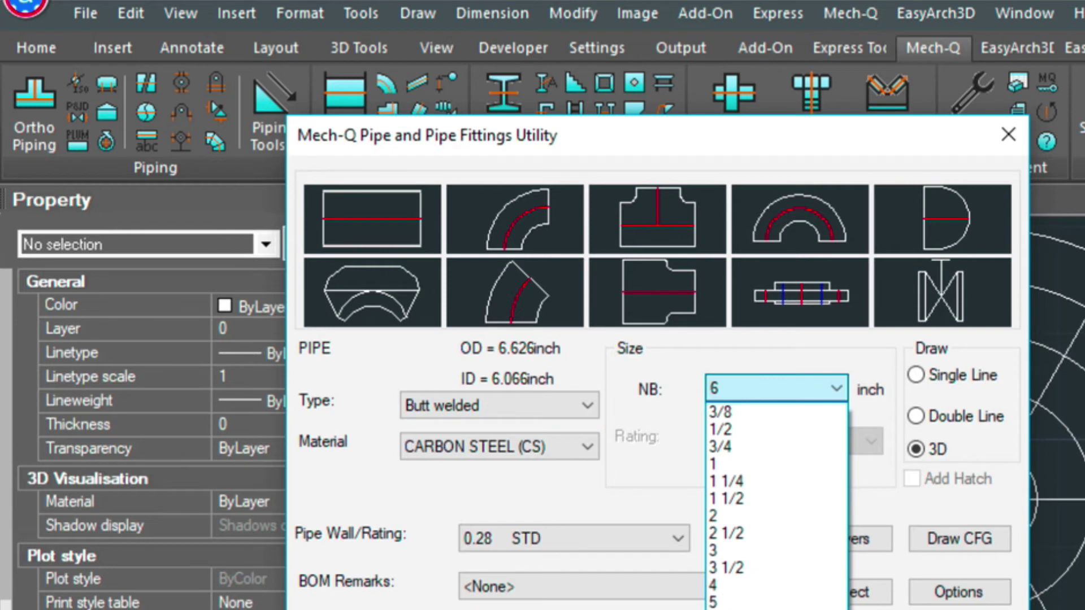
{"action": "left_click", "coordinate": [721, 412]}
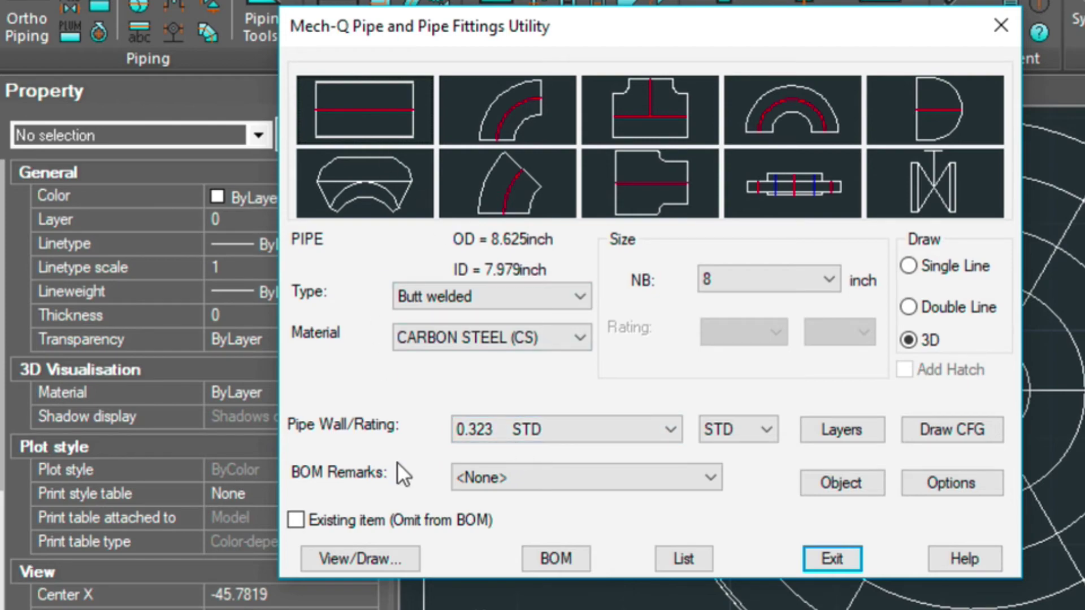
{"action": "left_click", "coordinate": [384, 552]}
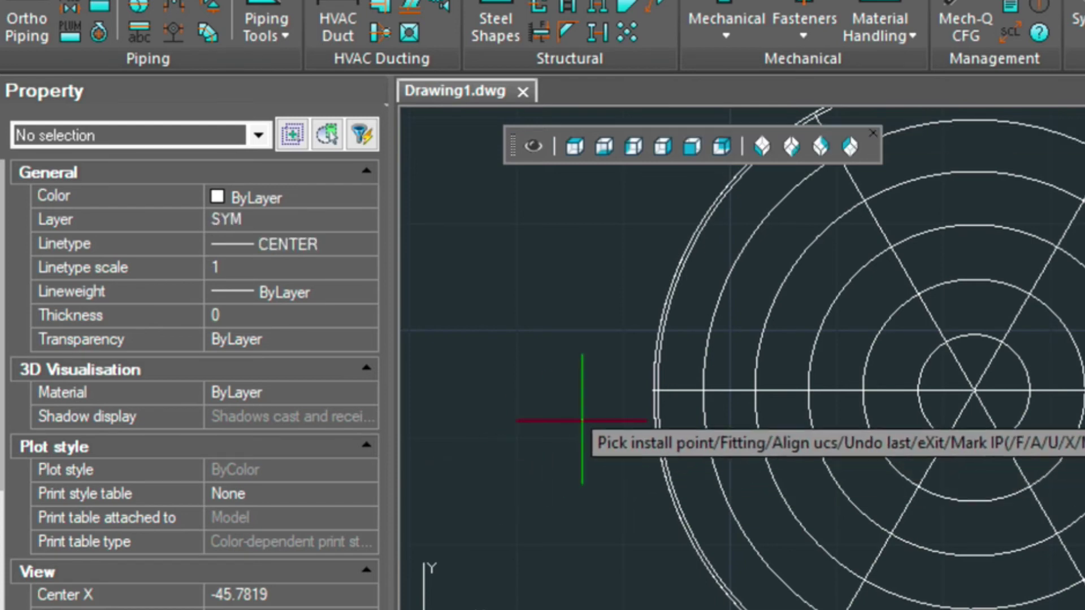
Step: Draw the nozzle pipe 6 units long from the end of the horizontal line
{"action": "left_click", "coordinate": [647, 390]}
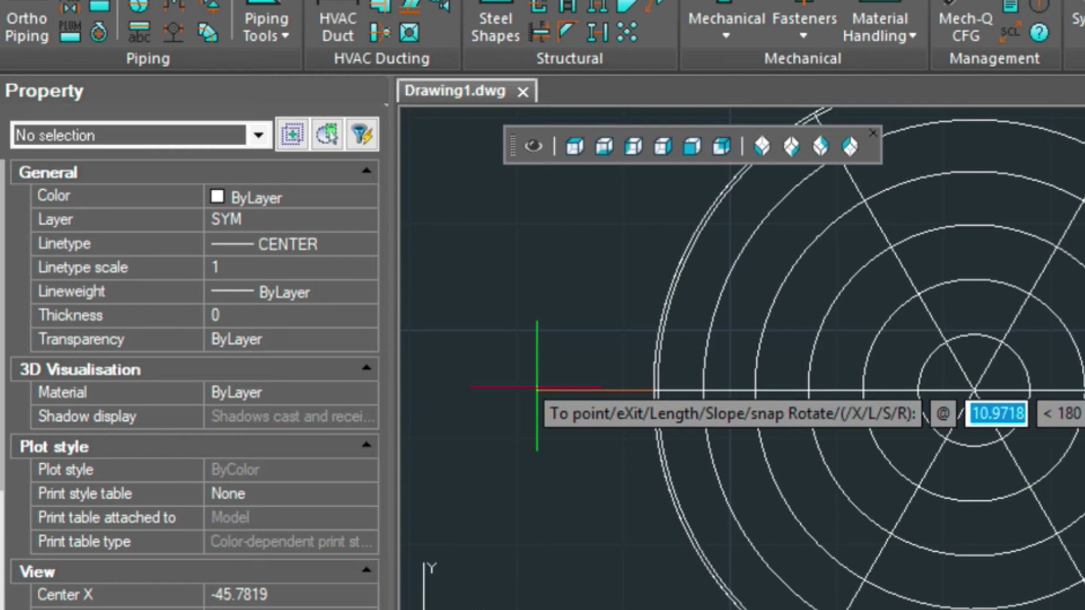
{"action": "type", "text": "6"}
{"action": "key", "text": "Return"}
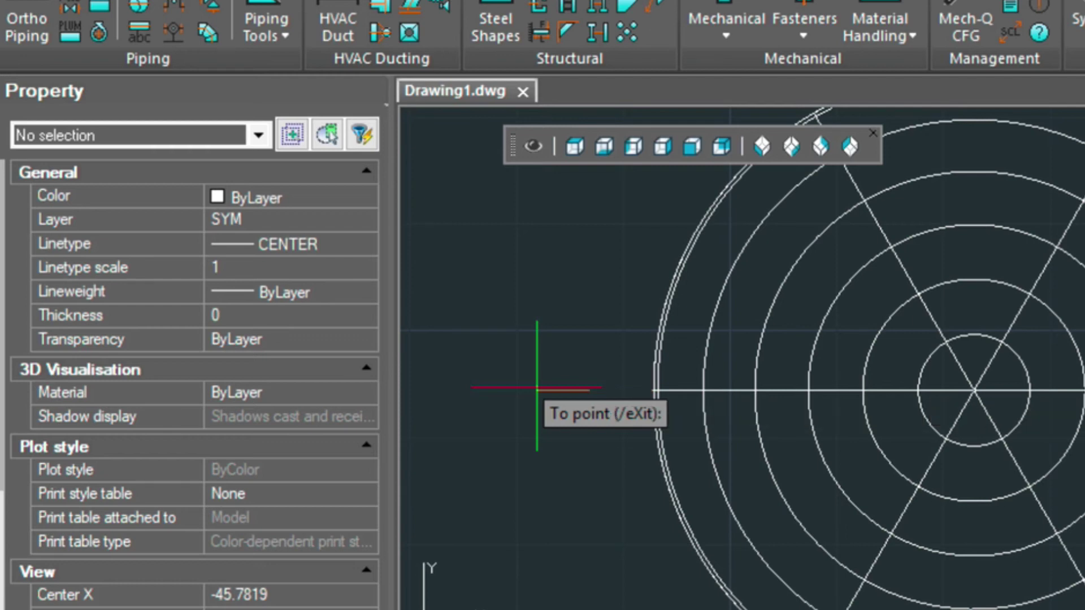
{"action": "key", "text": "Return"}
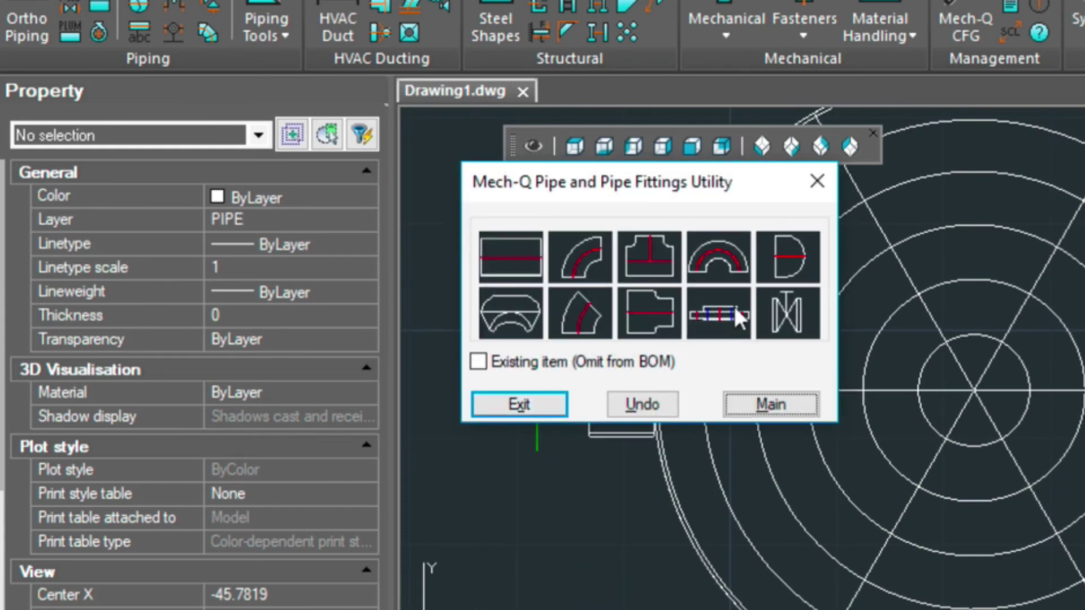
Step: Add a welding-neck flange at the nozzle pipe's outer end
{"action": "left_click", "coordinate": [734, 305]}
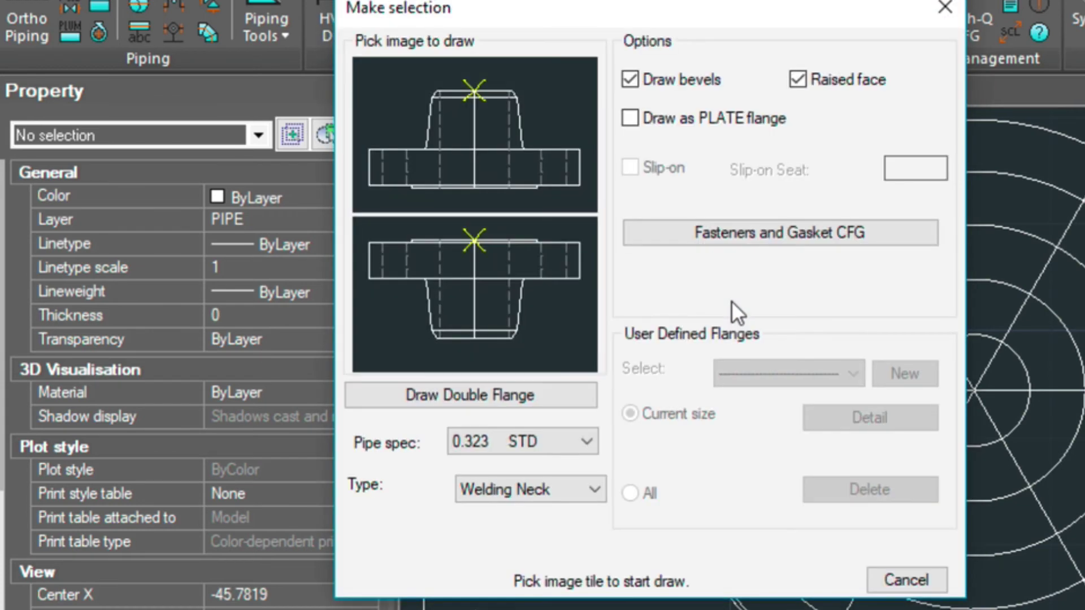
{"action": "left_click", "coordinate": [475, 86]}
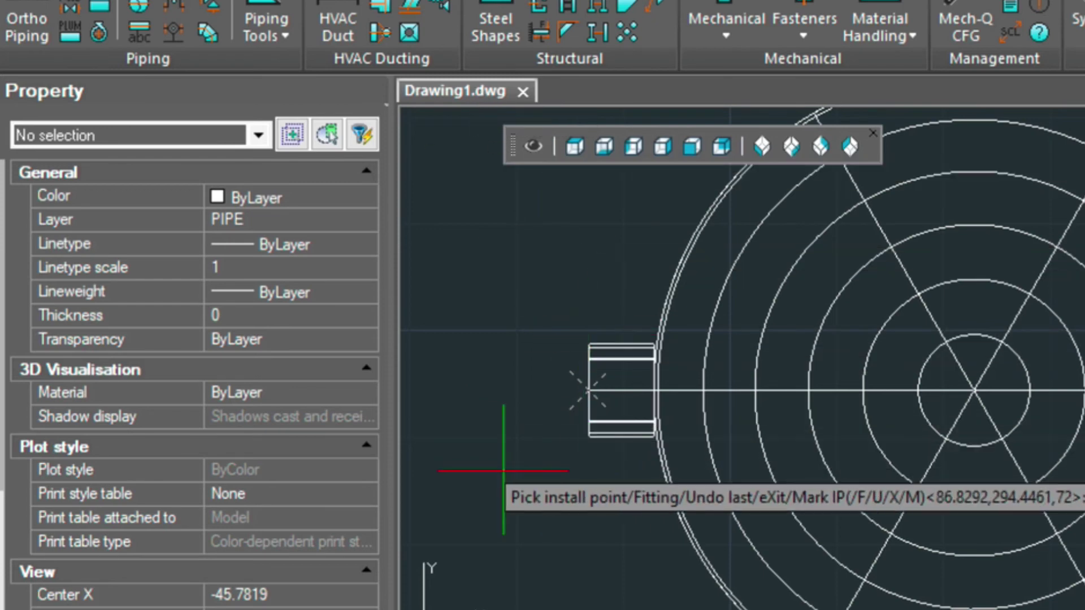
{"action": "left_click", "coordinate": [503, 389]}
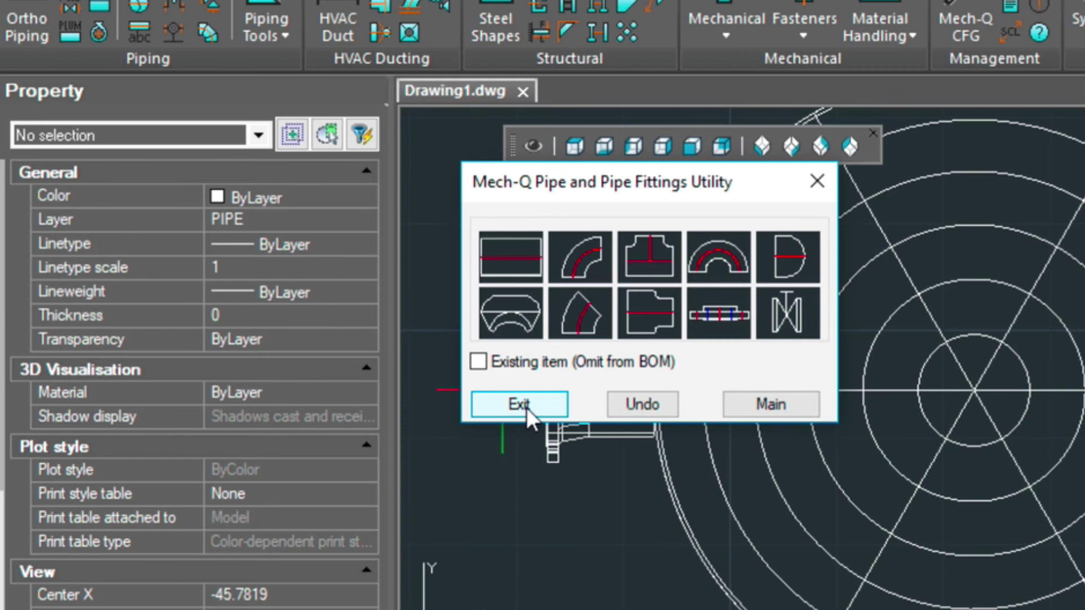
{"action": "left_click", "coordinate": [526, 408]}
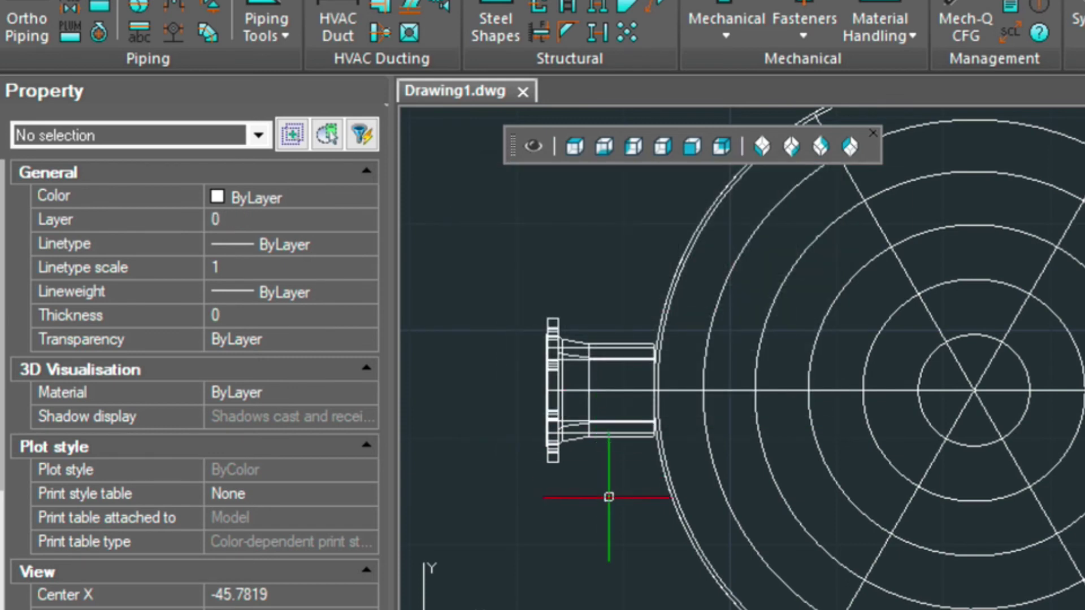
Step: Move the flange and nozzle pipe against the tank shell
{"action": "left_click", "coordinate": [614, 501]}
{"action": "left_click", "coordinate": [501, 254]}
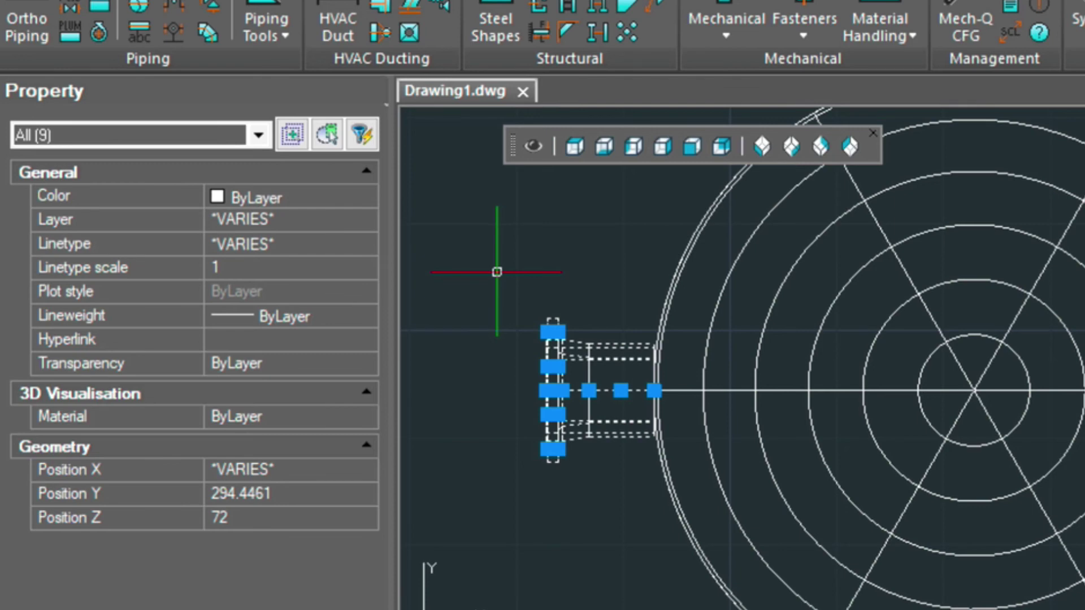
{"action": "type", "text": "M"}
{"action": "key", "text": "Return"}
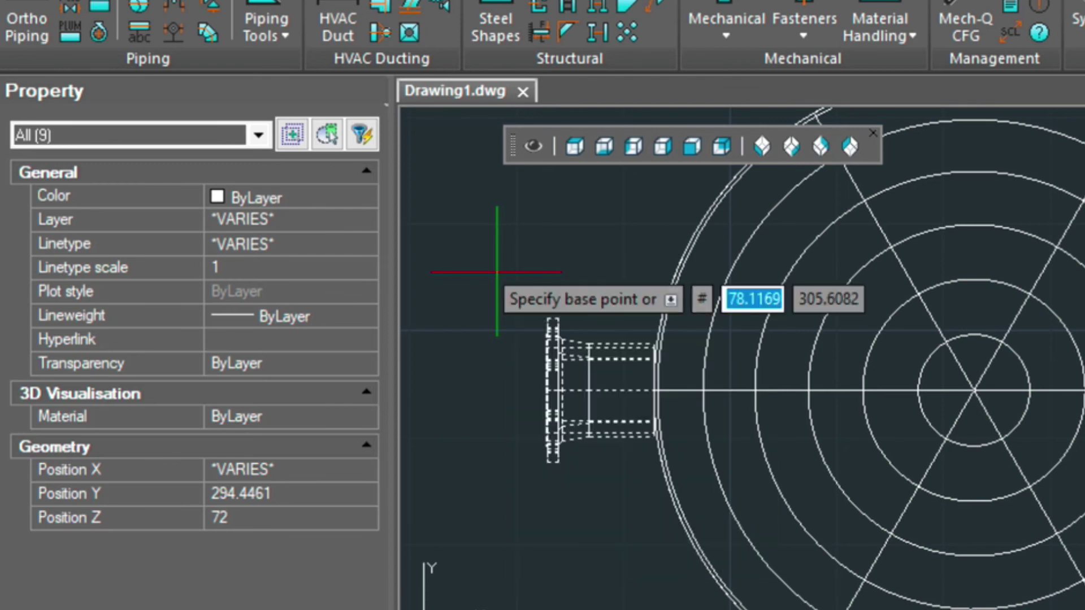
{"action": "left_click", "coordinate": [446, 261]}
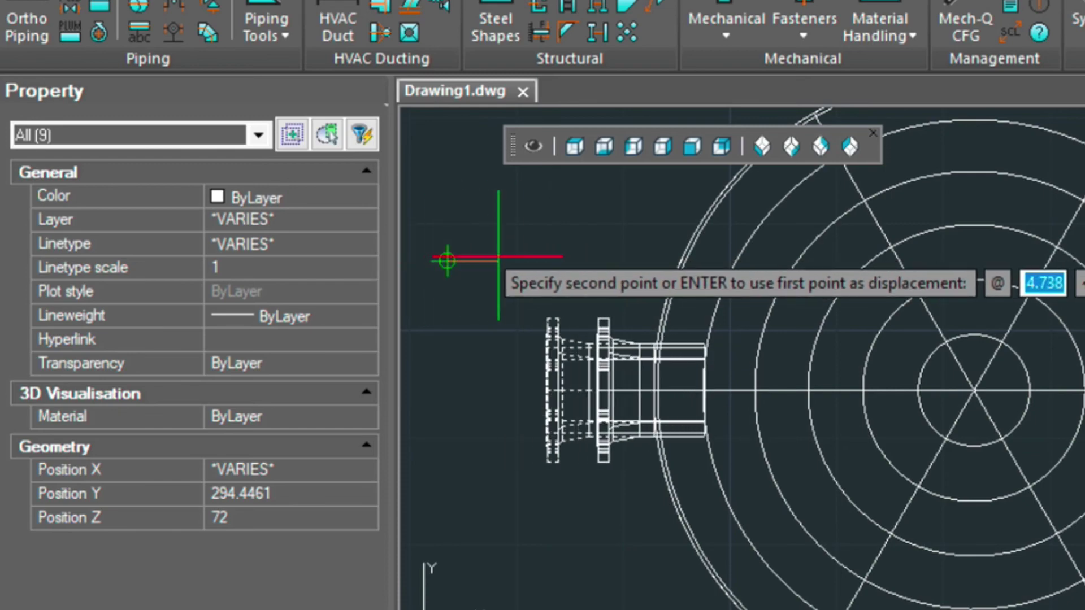
{"action": "left_click", "coordinate": [498, 257]}
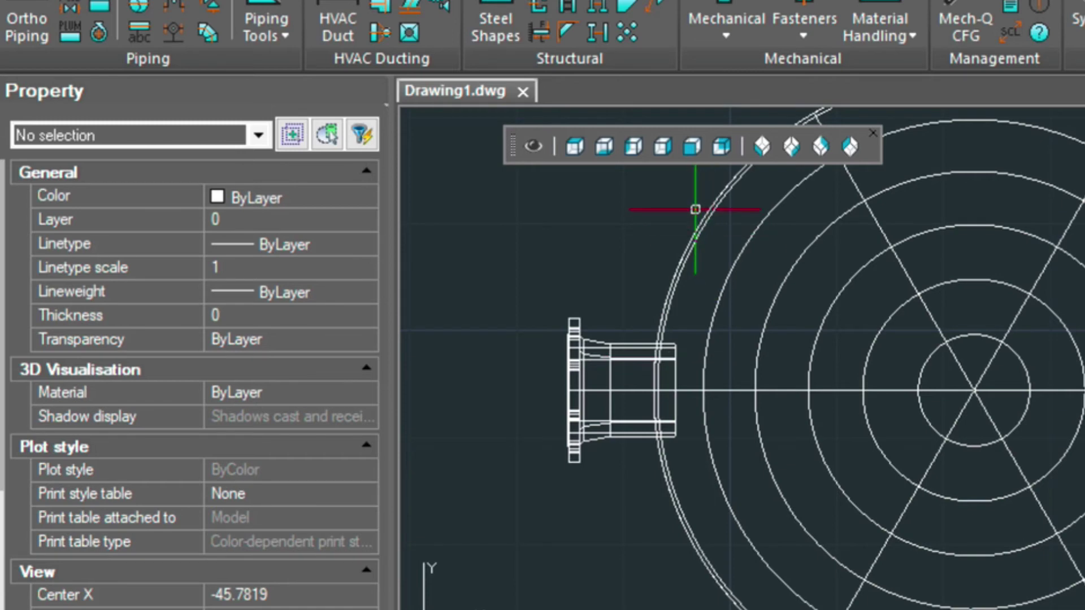
Step: In Front view, move the flanged nozzle 24 units straight down the tank side
{"action": "left_click", "coordinate": [693, 145]}
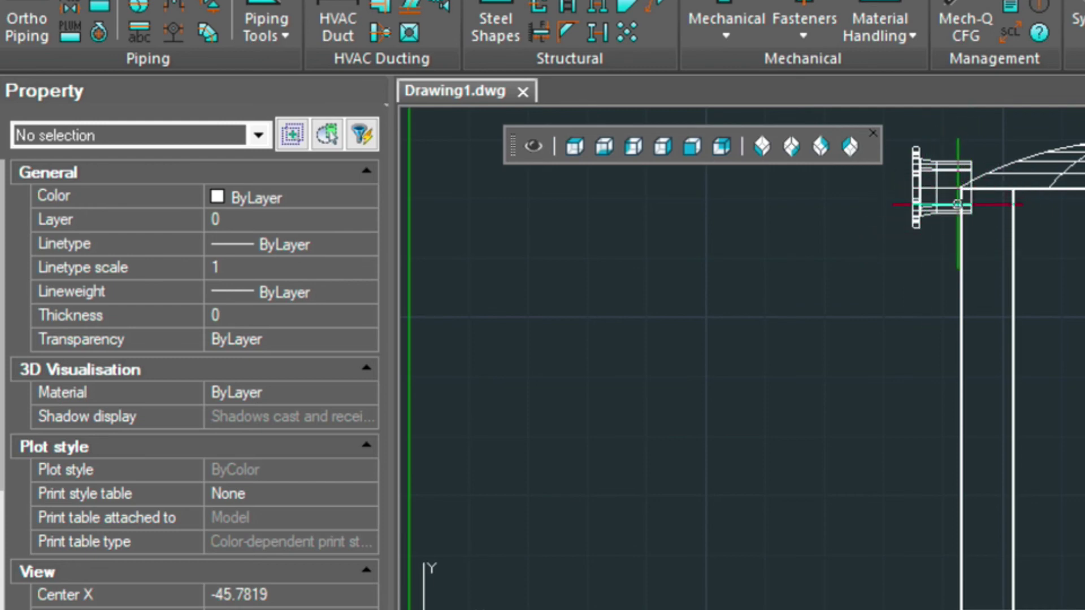
{"action": "left_click", "coordinate": [941, 259]}
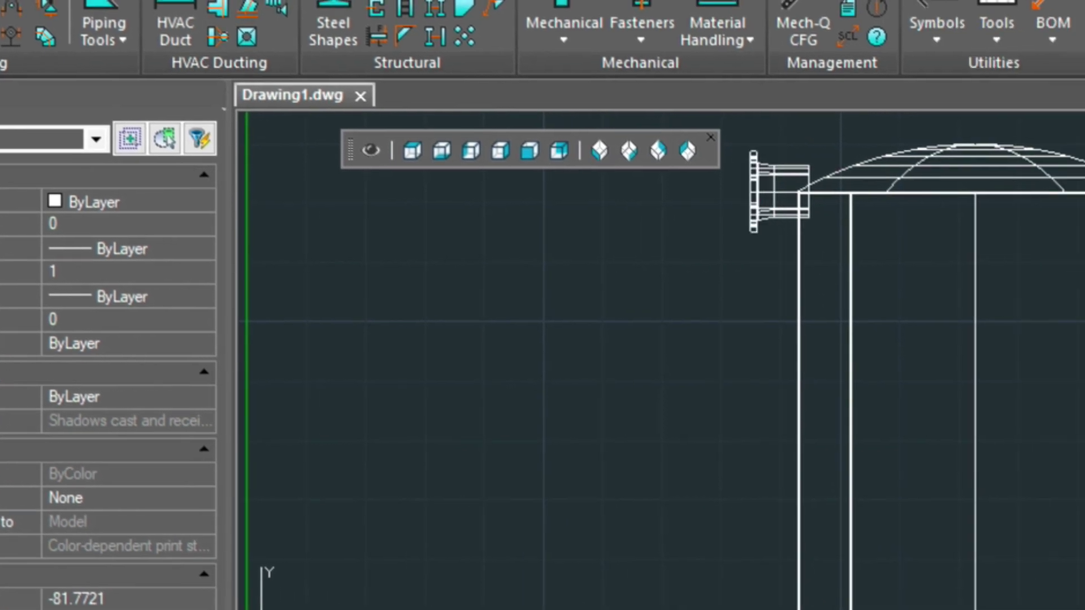
{"action": "left_click", "coordinate": [734, 140]}
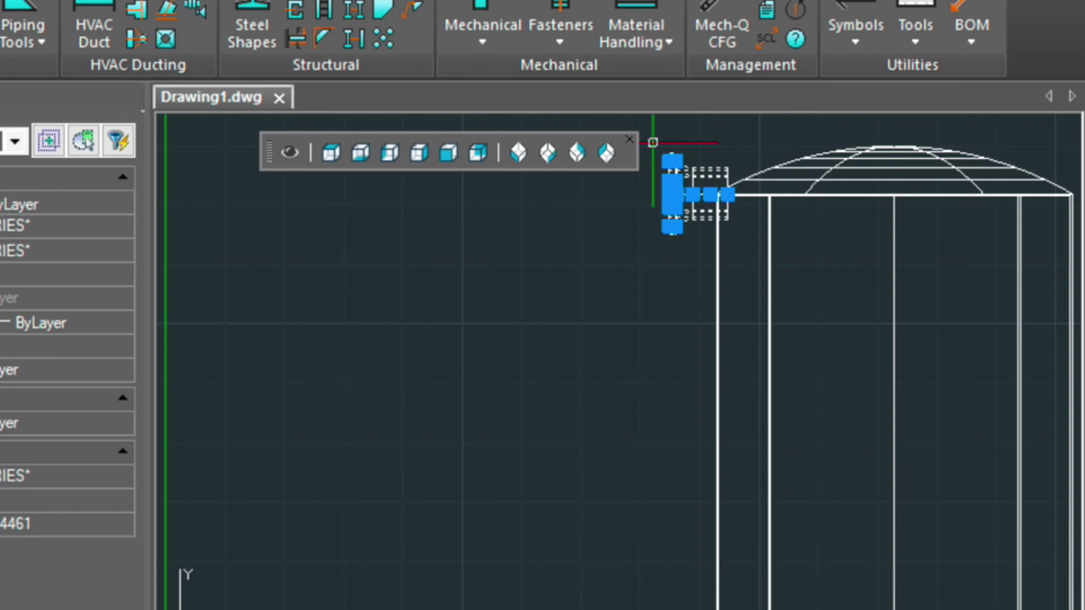
{"action": "type", "text": "m"}
{"action": "key", "text": "Return"}
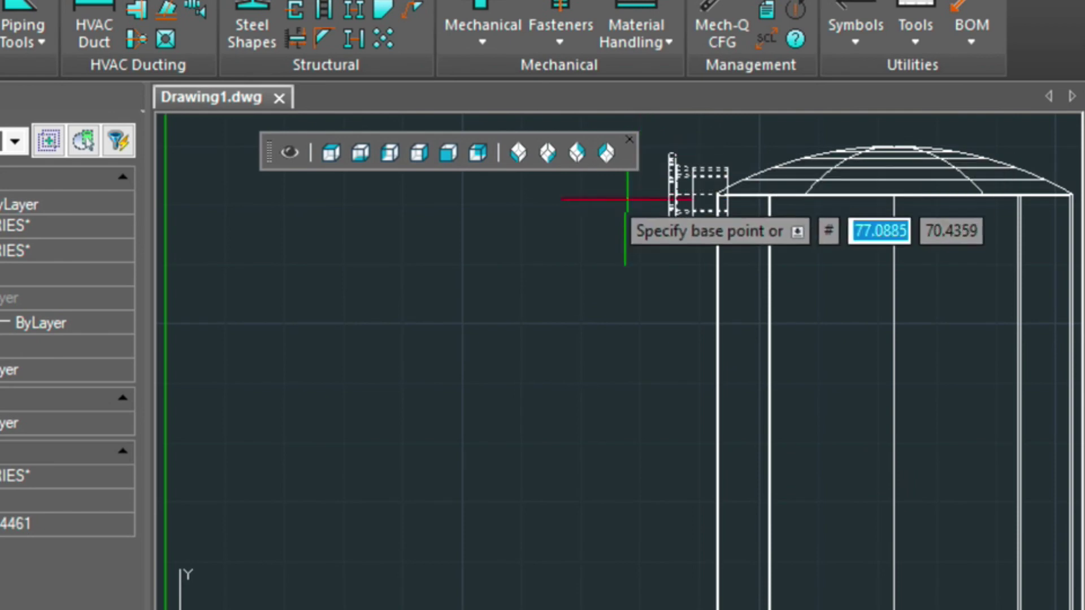
{"action": "left_click", "coordinate": [672, 219]}
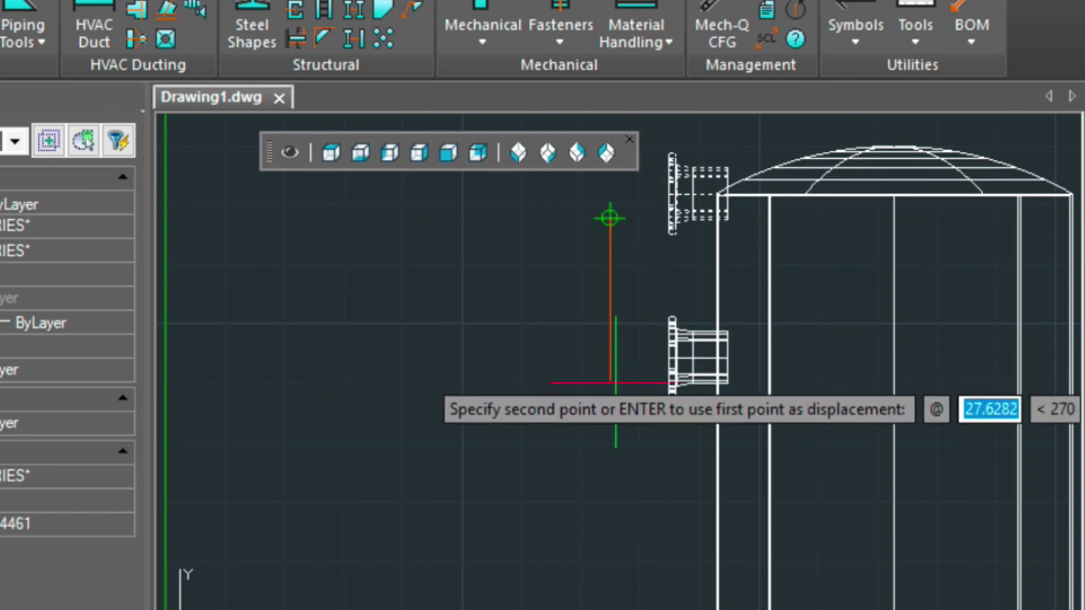
{"action": "type", "text": "24"}
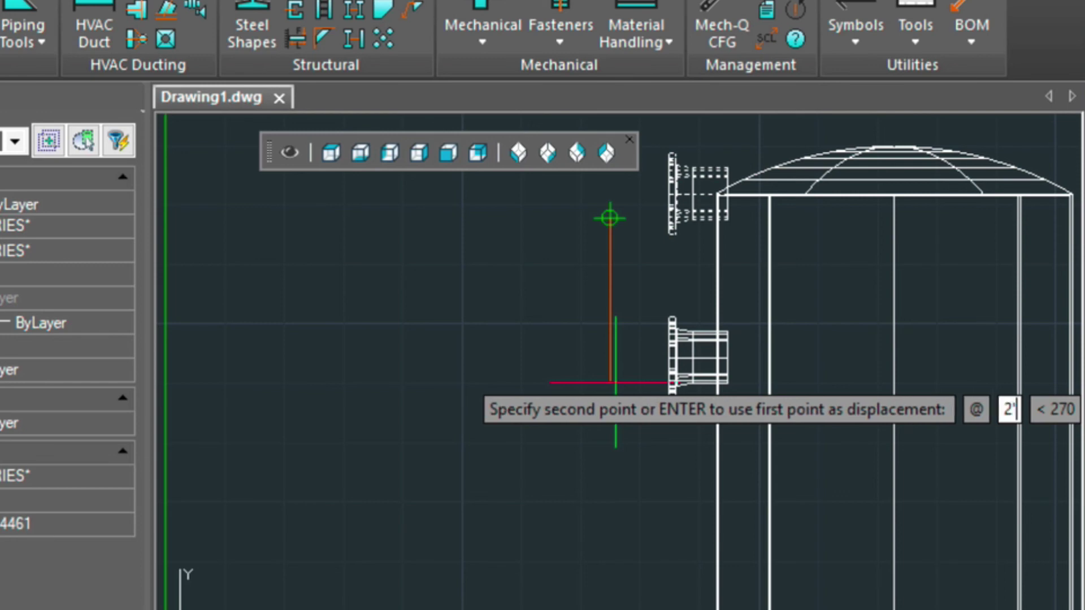
{"action": "key", "text": "Return"}
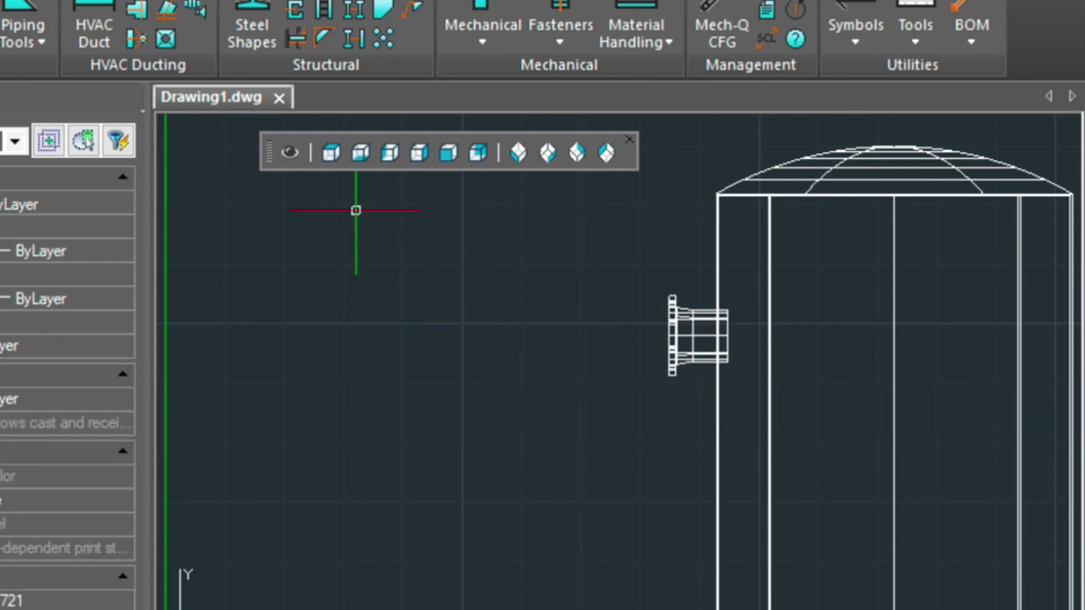
Step: Show the tank in southwest isometric view, zoomed in and shaded with SHADE
{"action": "left_click", "coordinate": [518, 154]}
{"action": "middle_click_drag", "start_coordinate": [481, 287], "coordinate": [547, 382]}
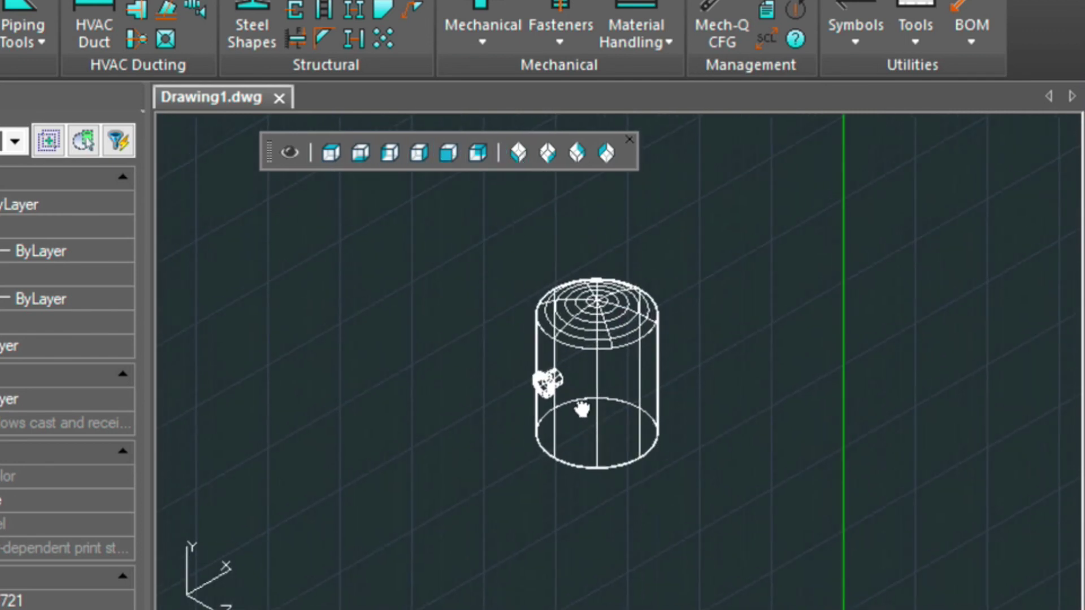
{"action": "scroll", "coordinate": [564, 376], "scroll_direction": "up", "scroll_amount": 4}
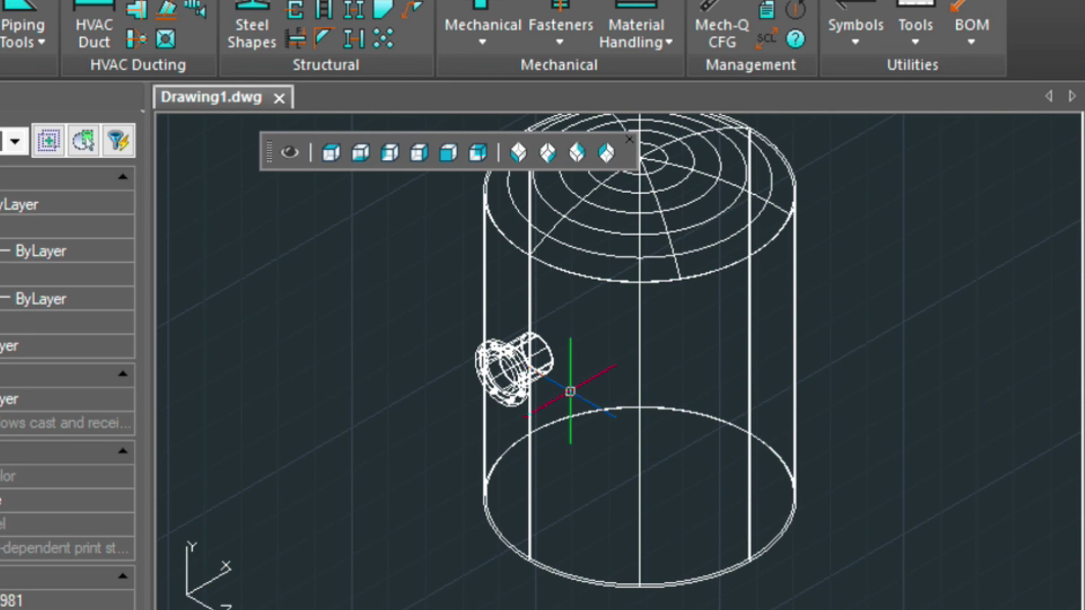
{"action": "type", "text": "s"}
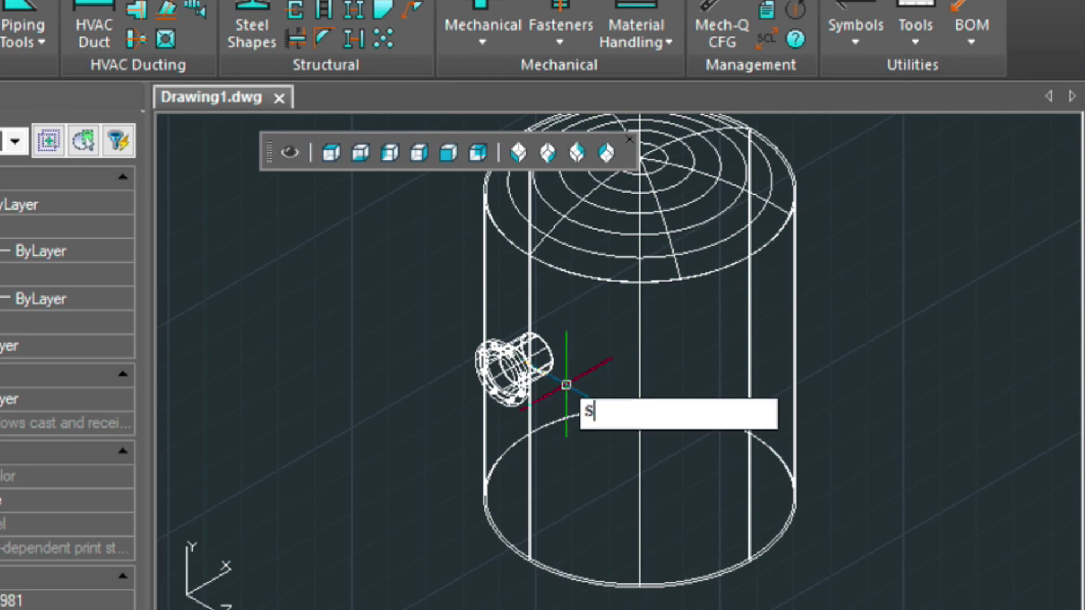
{"action": "type", "text": "had"}
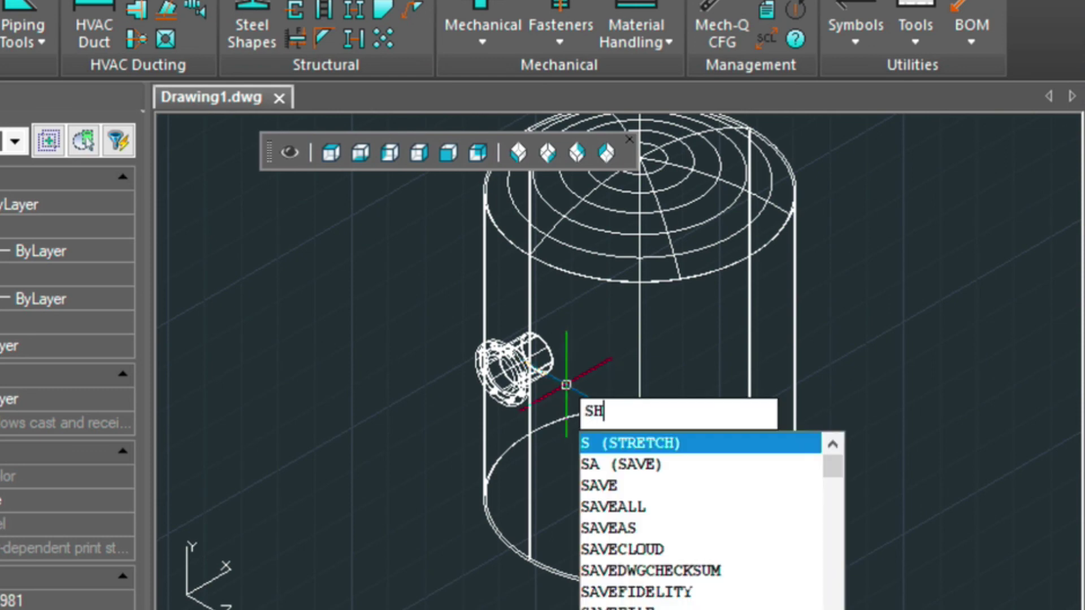
{"action": "type", "text": "e"}
{"action": "key", "text": "Return"}
Step: Orbit freely around the shaded tank with Real-Time Sphere
{"action": "mouse_move", "coordinate": [565, 383]}
{"action": "middle_mouse_down"}
{"action": "mouse_move", "coordinate": [612, 375]}
{"action": "mouse_move", "coordinate": [615, 384]}
{"action": "middle_mouse_up"}
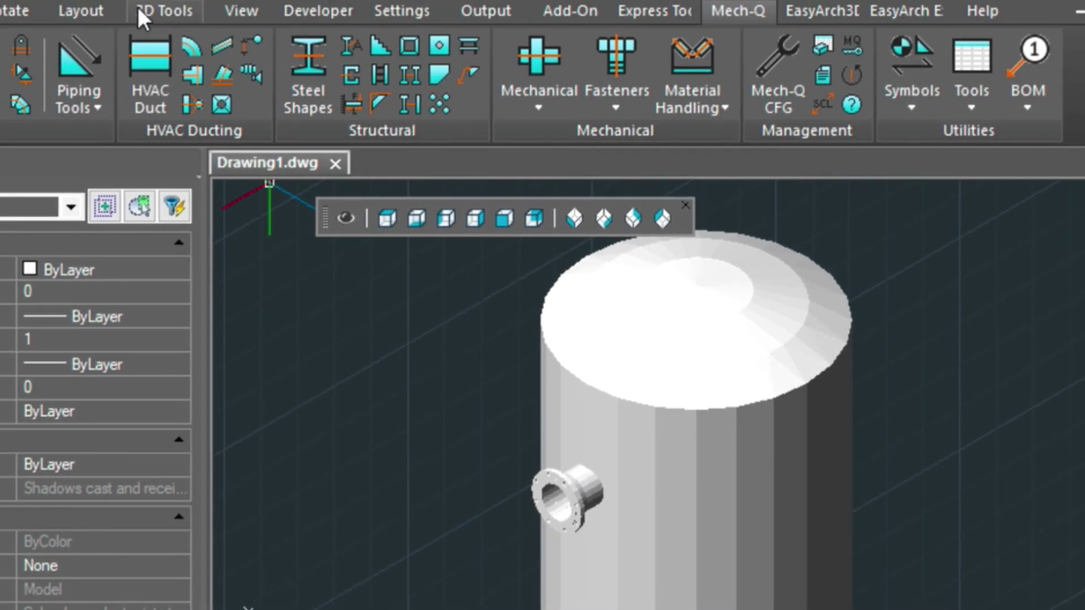
{"action": "left_click", "coordinate": [249, 17]}
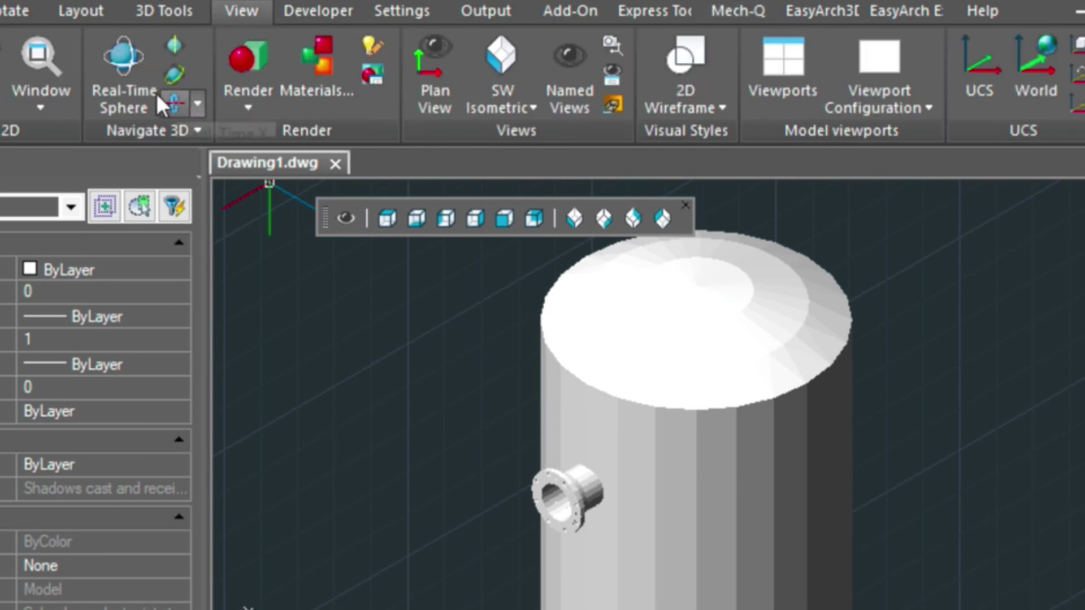
{"action": "left_click", "coordinate": [141, 96]}
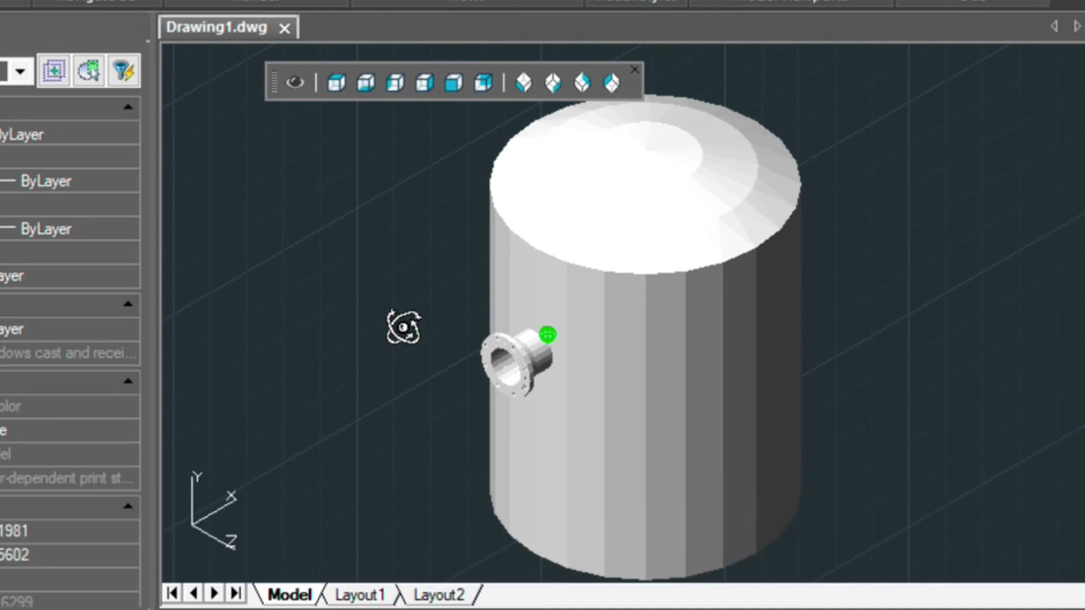